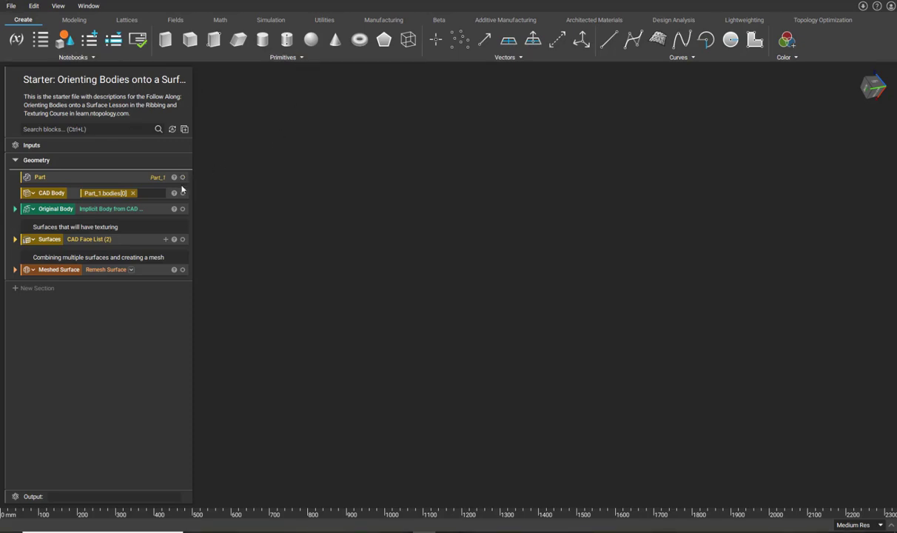
Examine the CAD body, the Original Body block and the faces in the Surfaces list from several angles.
click(182, 177)
click(141, 182)
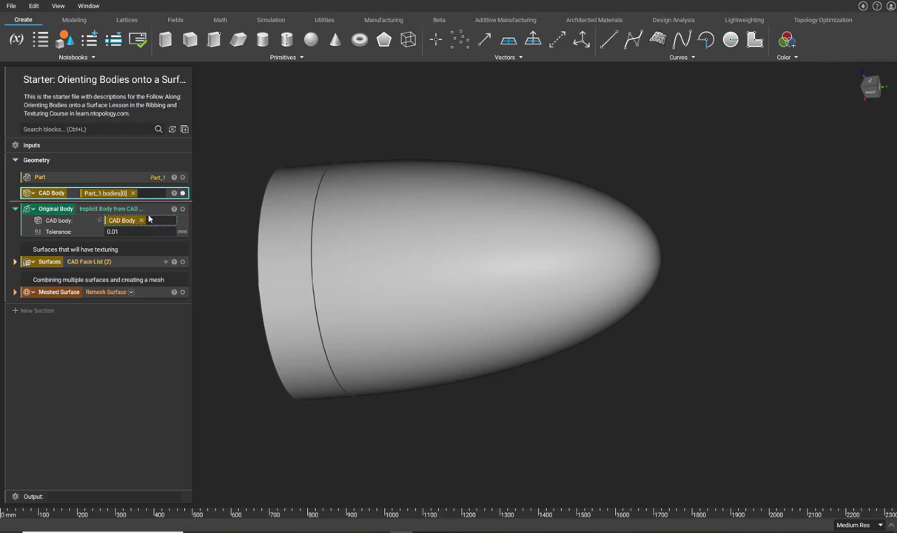
click(148, 261)
right_drag(271, 276, 287, 181)
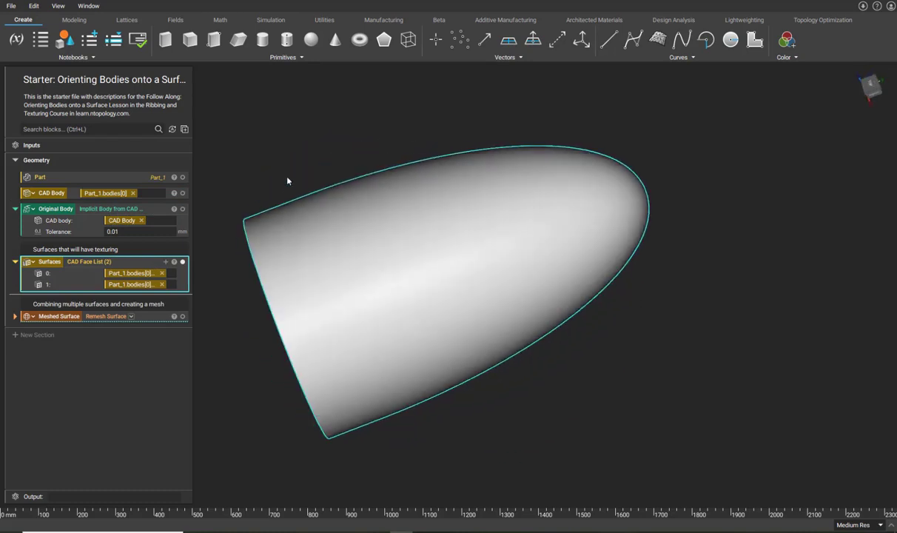
right_drag(520, 399, 433, 306)
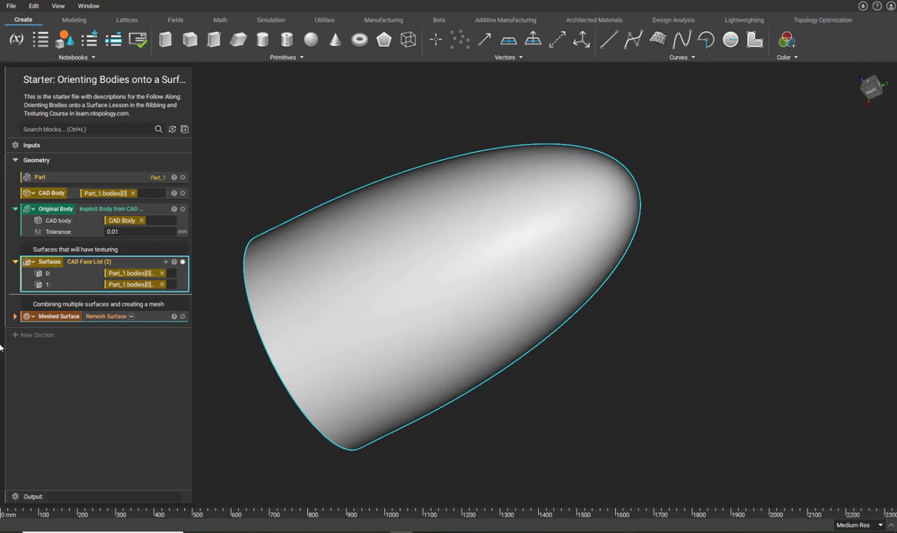
Examine the Meshed Surface block's settings and its stitched CAD body, surface mesh and remeshed results.
click(15, 316)
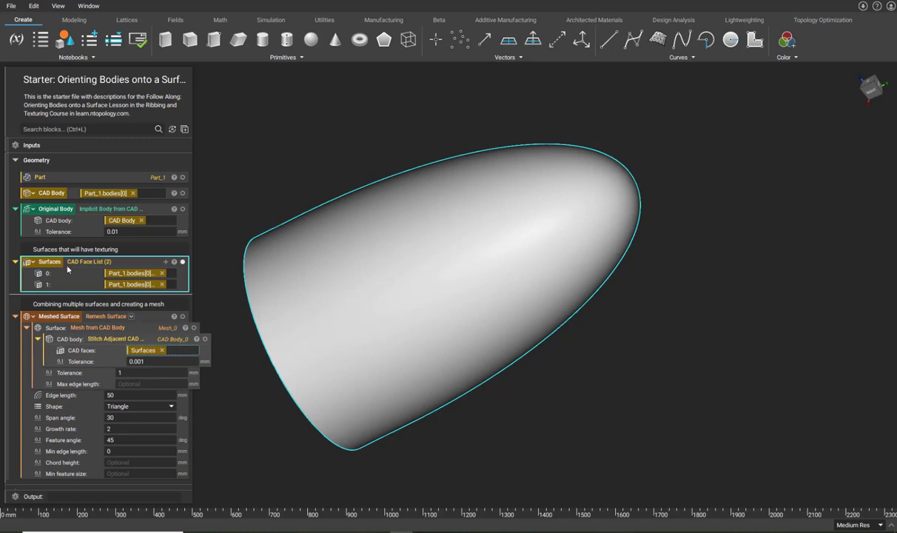
click(105, 338)
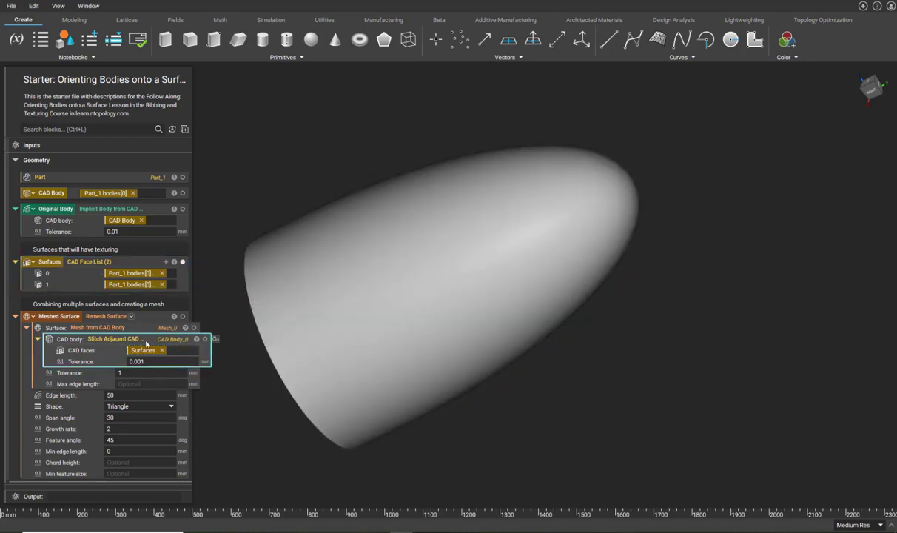
right_drag(302, 284, 348, 292)
click(67, 331)
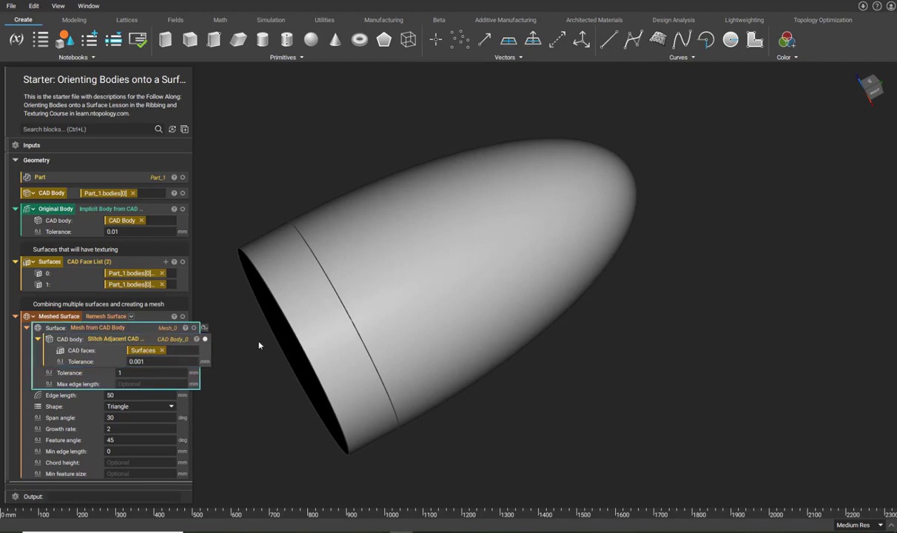
right_drag(356, 366, 501, 359)
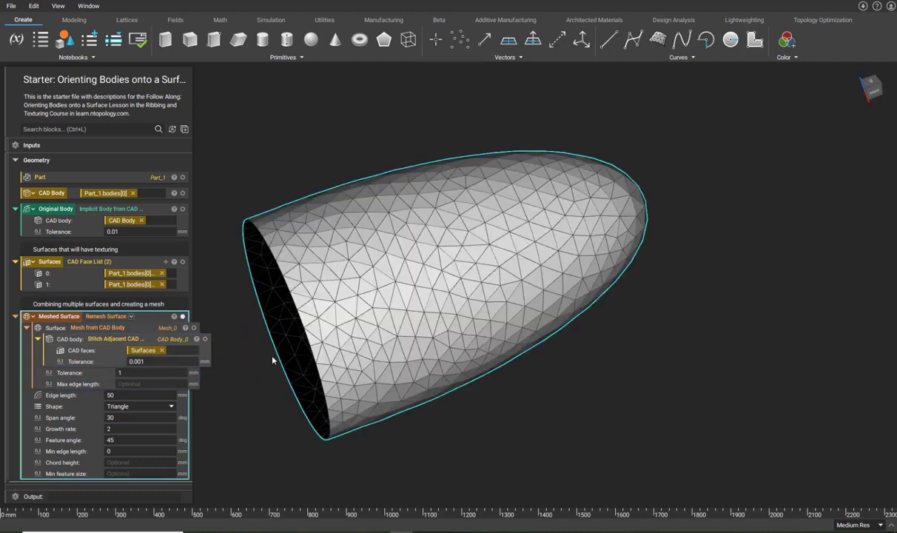
click(15, 316)
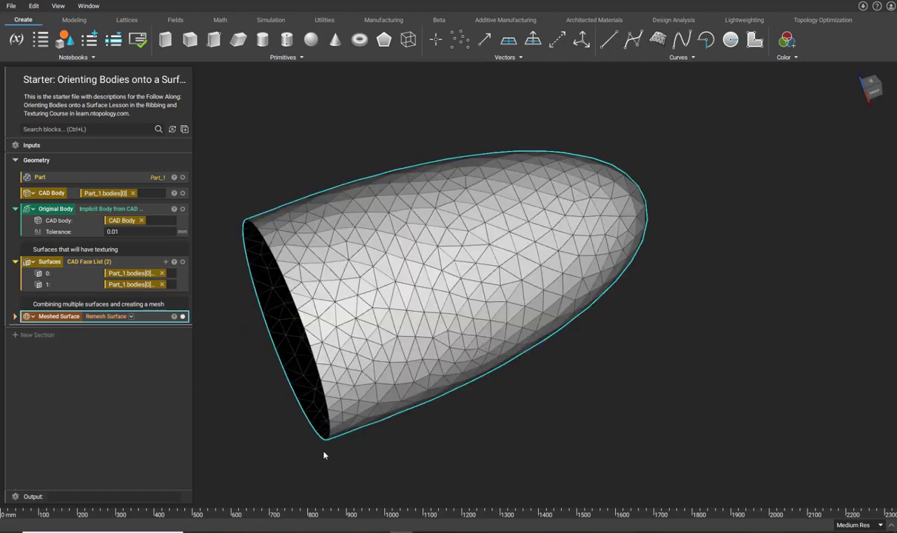
click(289, 452)
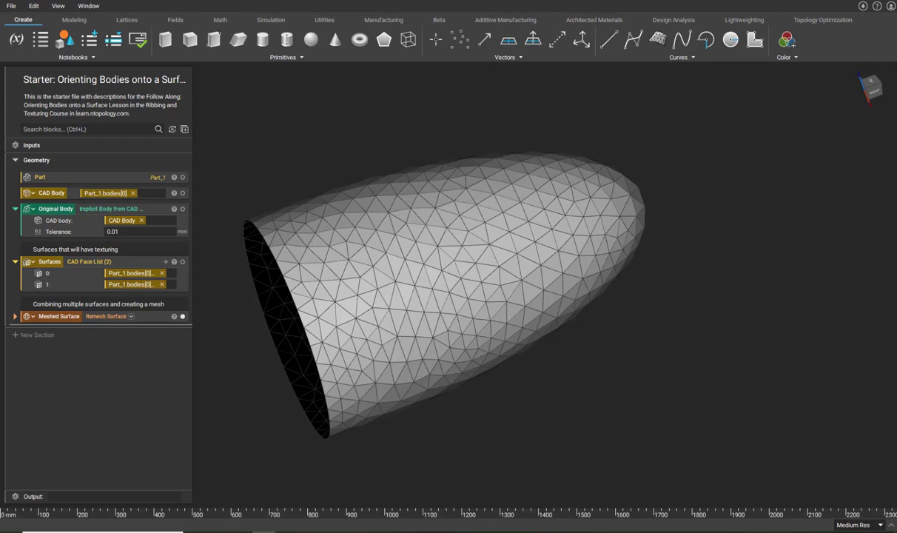
Add a new section named "Orient Object" and collapse the Original Body and Surfaces blocks.
click(28, 334)
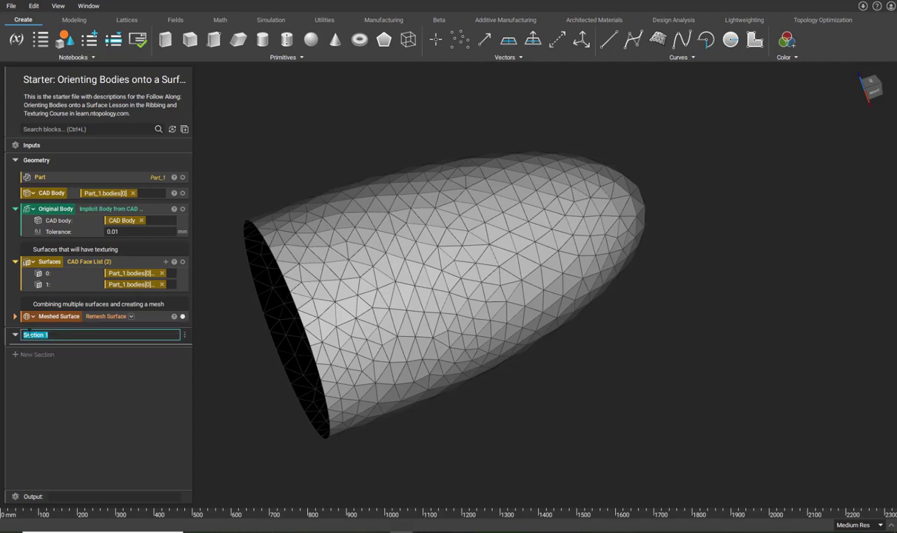
text(Orient Object)
key(Return)
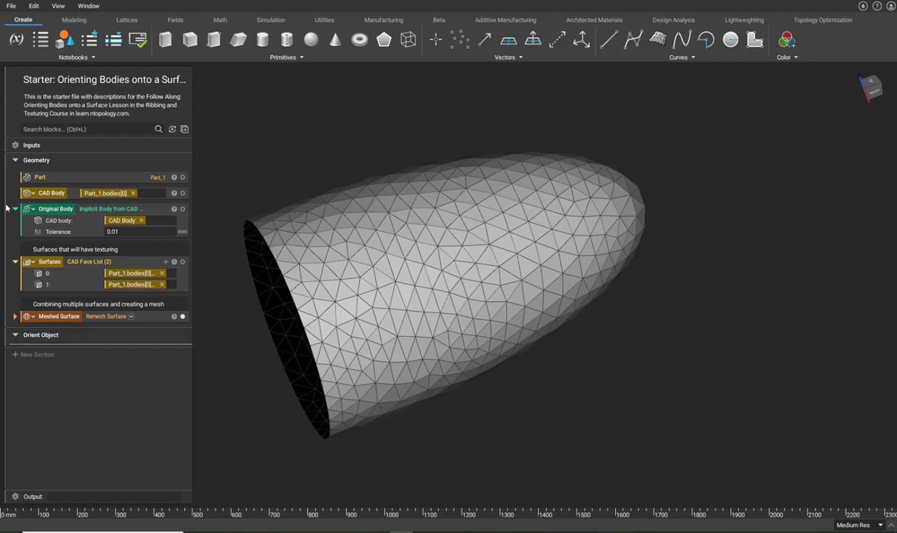
click(14, 208)
click(15, 240)
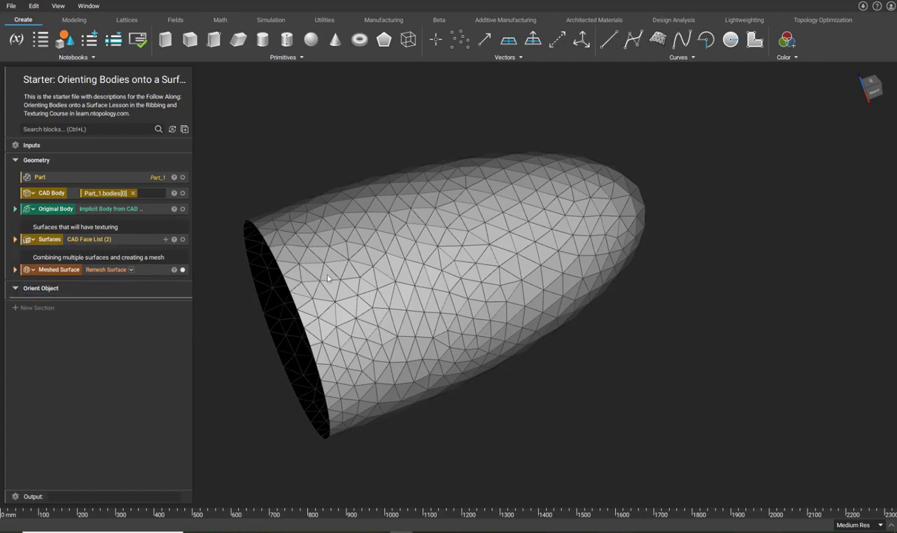
click(284, 343)
click(89, 302)
Add a Random Points on Mesh block using Meshed Surface as the mesh, with a point count of 200.
click(89, 129)
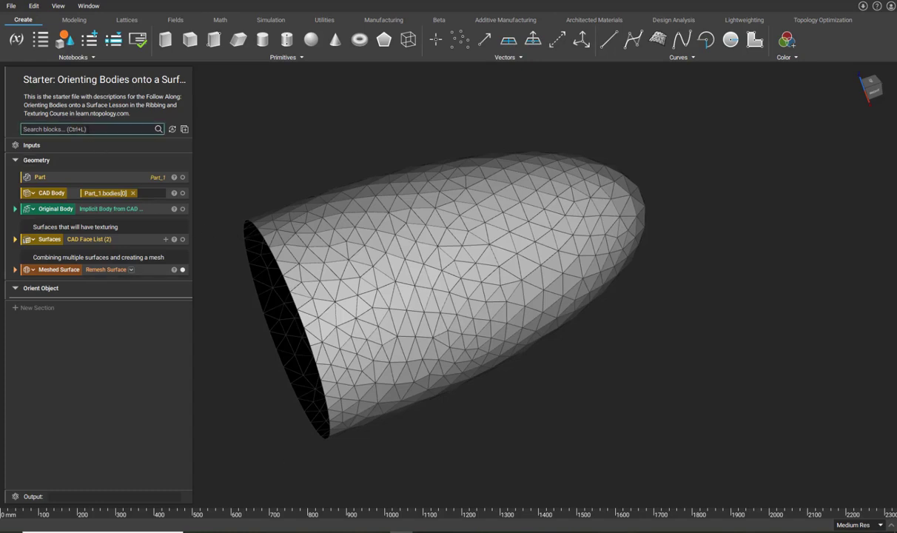
text(random)
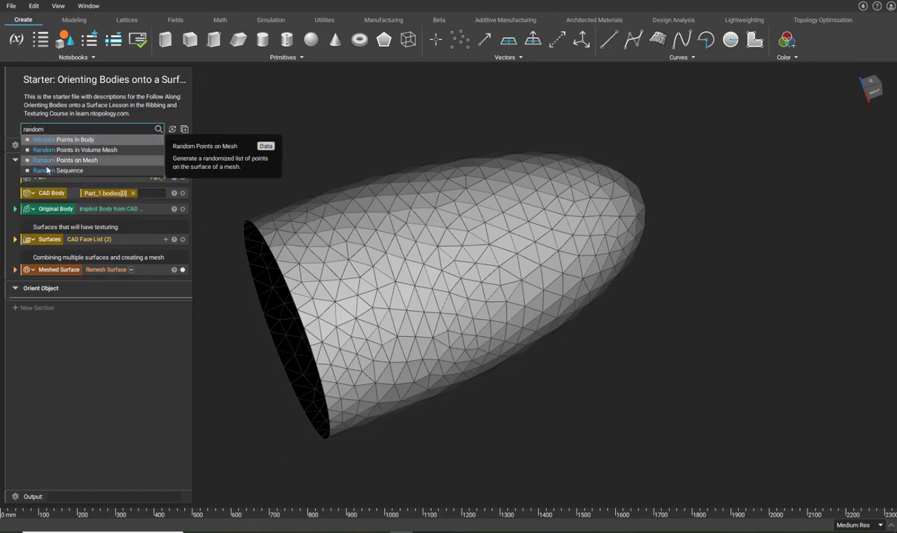
click(47, 161)
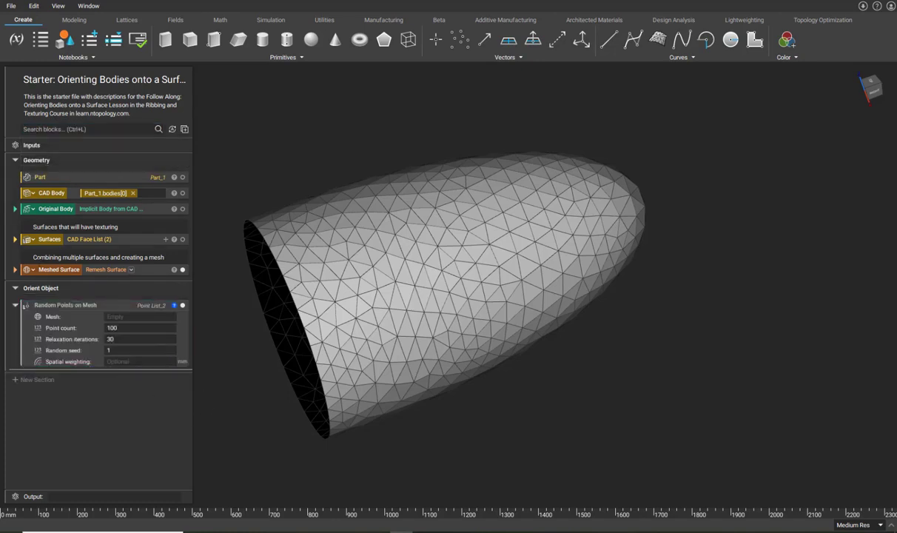
drag(49, 268, 116, 318)
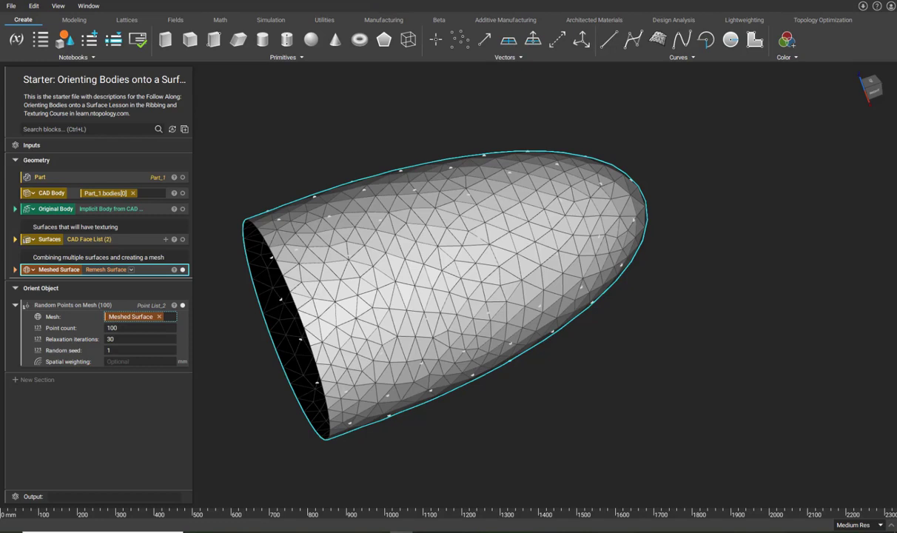
double_click(119, 328)
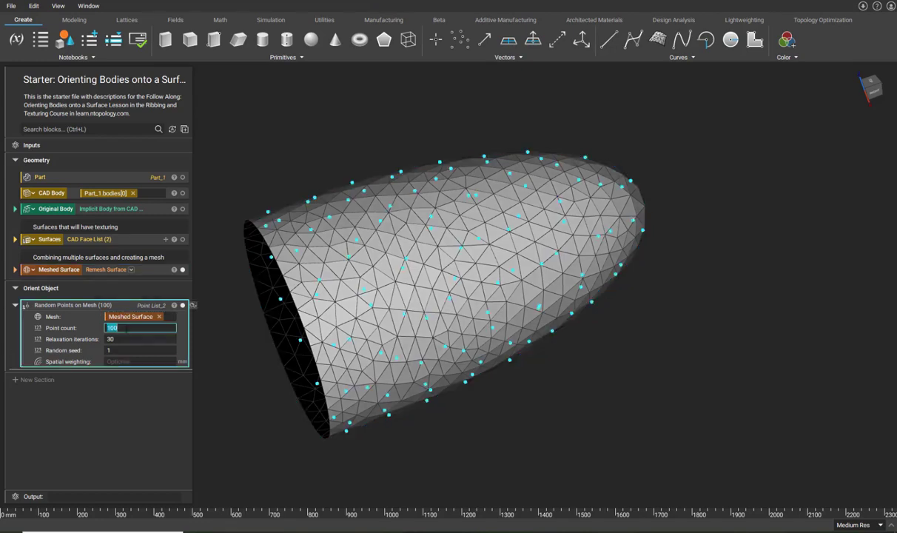
text(200)
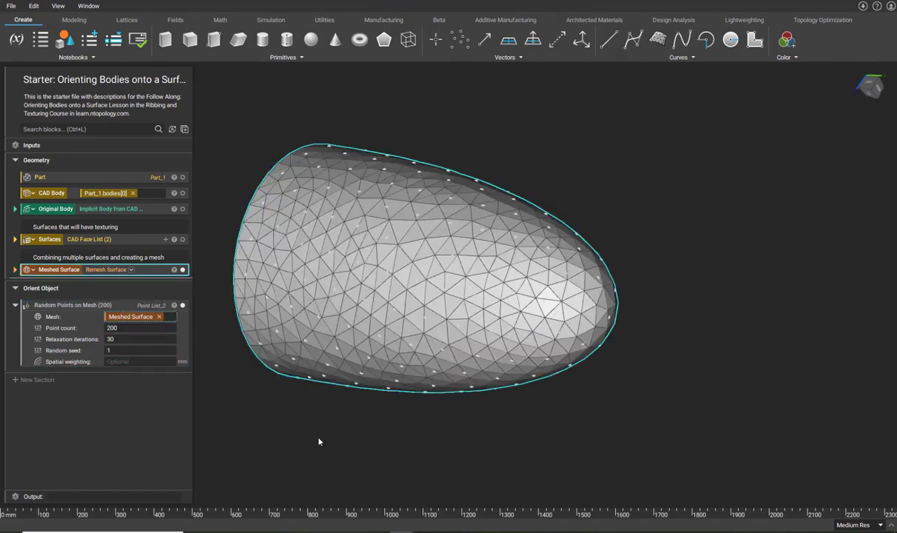
Turn the random points block into a variable named "Points" and collapse it.
right_click(44, 307)
click(71, 352)
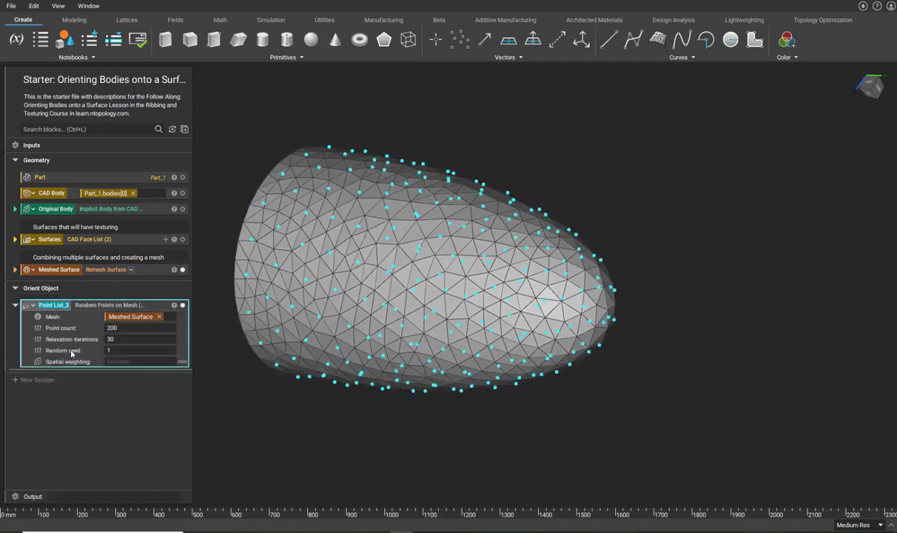
text(Points)
click(15, 305)
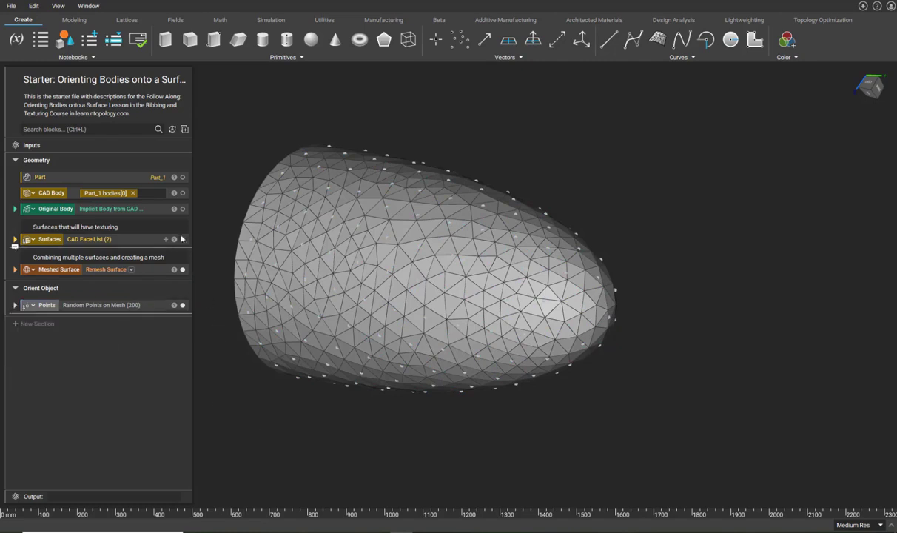
Show the Original Body and hide the Meshed Surface to view the points on the smooth body.
click(183, 208)
click(182, 269)
right_drag(445, 269, 325, 361)
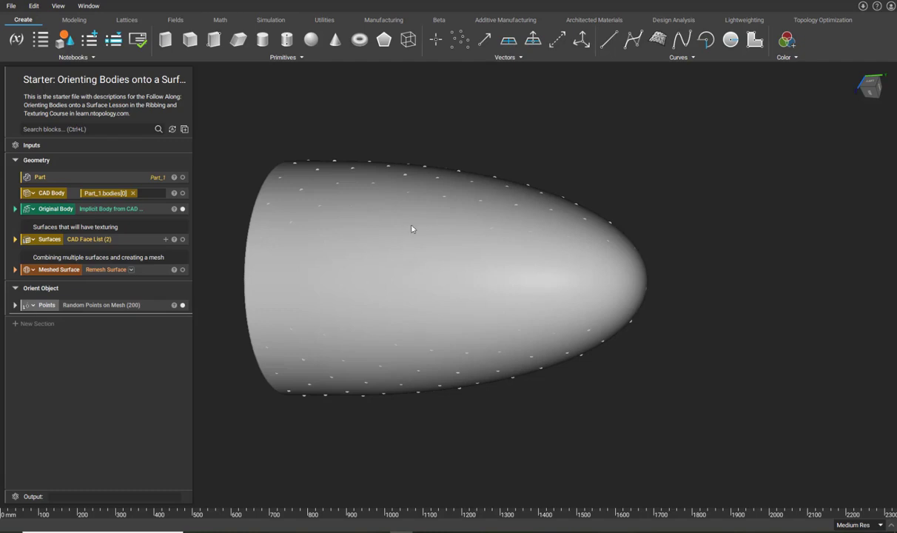
Add an Extrude Profile block to the Orient Object section and use a Regular Polygon as its profile.
click(27, 129)
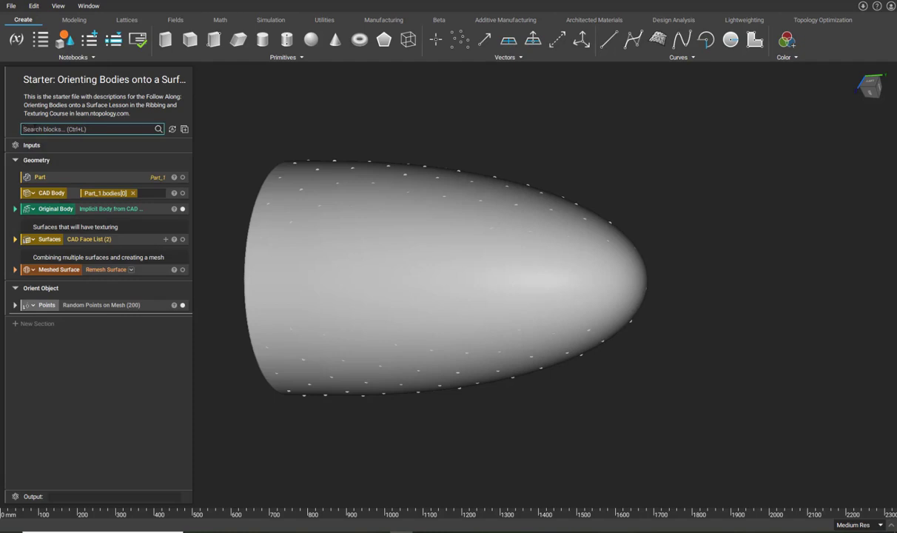
click(74, 19)
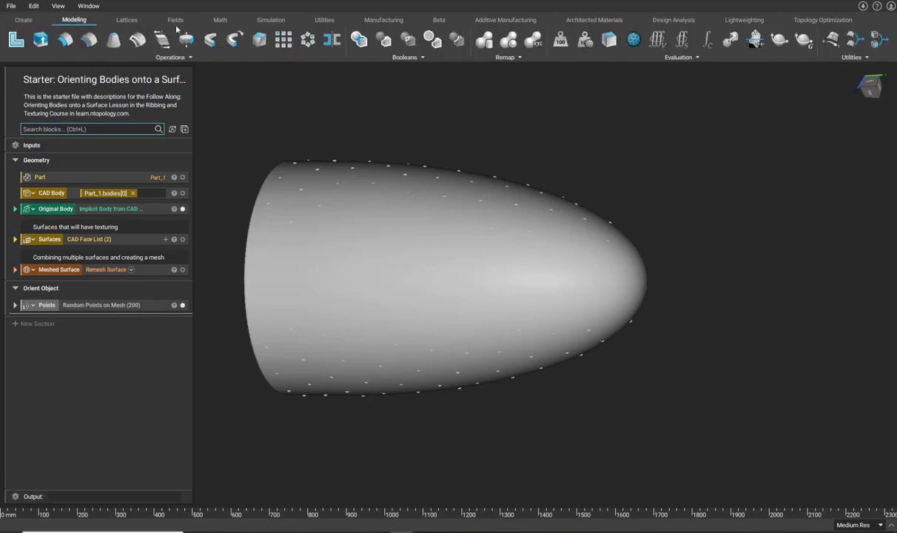
click(39, 41)
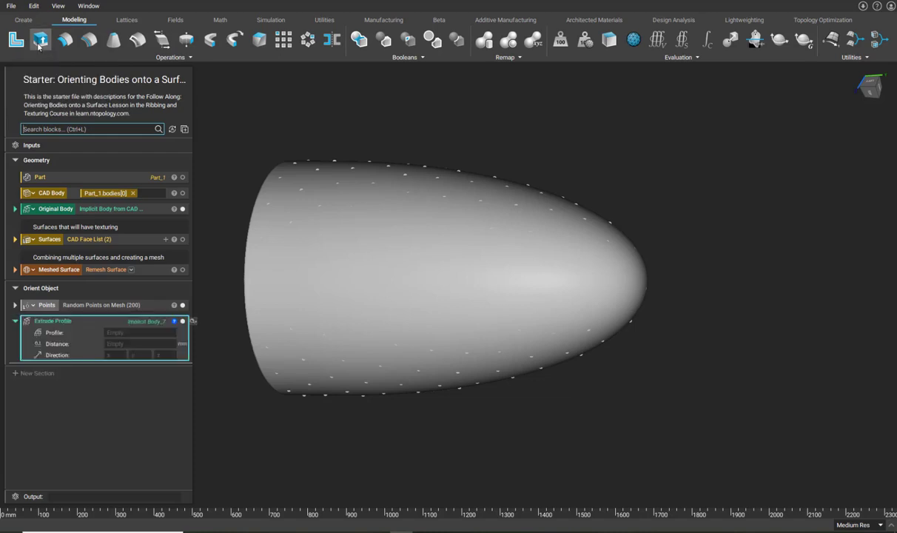
click(108, 333)
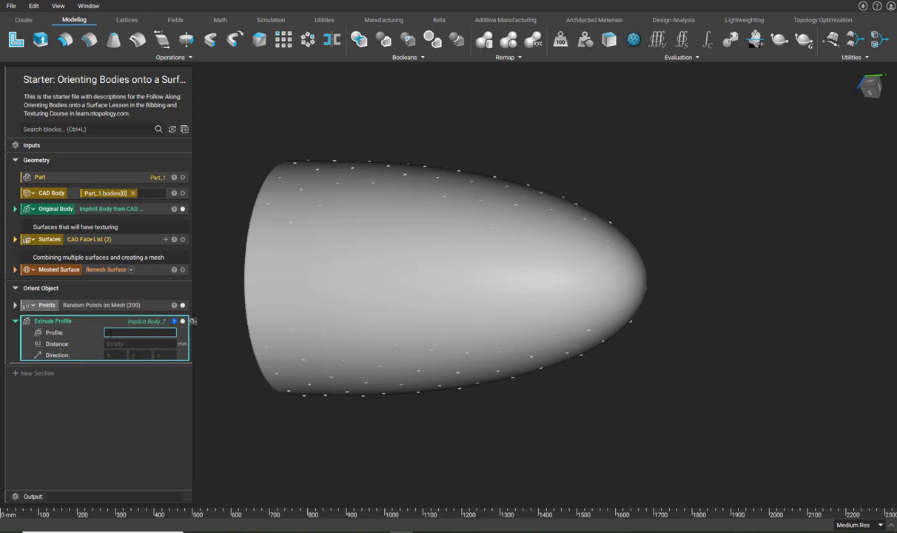
text(reg)
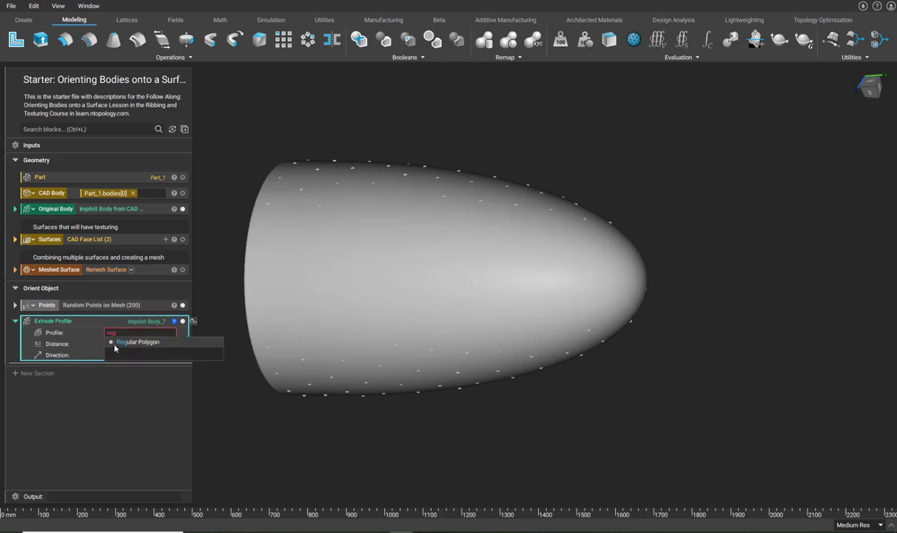
click(115, 346)
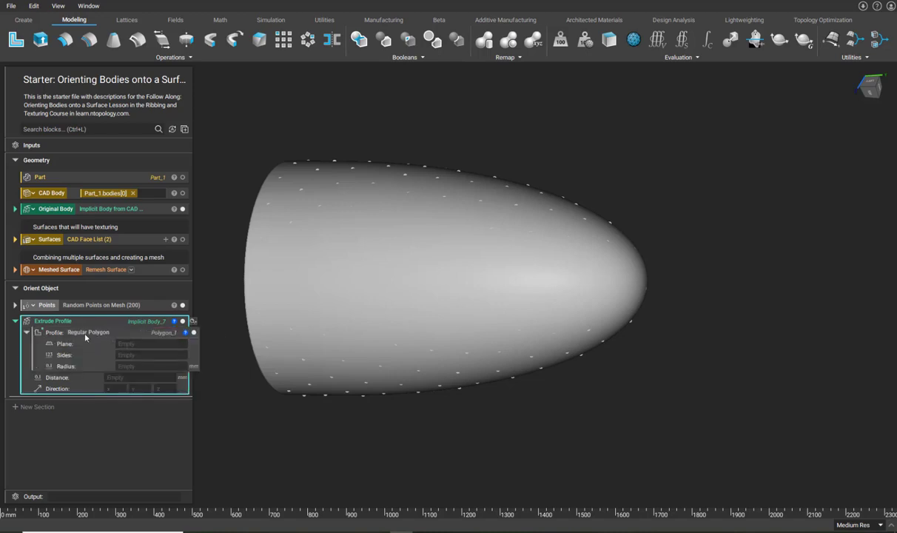
Define the polygon's plane with Plane from Normal, and give the polygon 6 sides and a 20 mm radius.
click(131, 344)
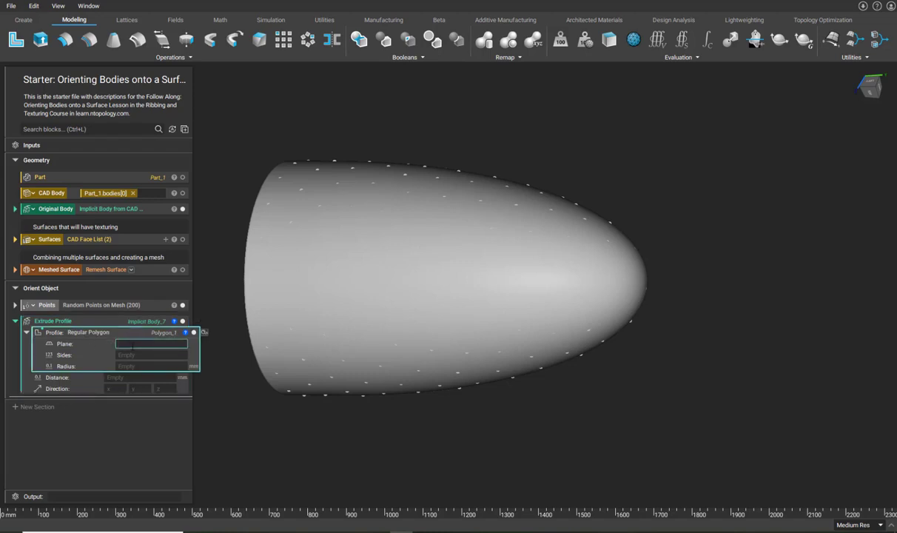
text(plane)
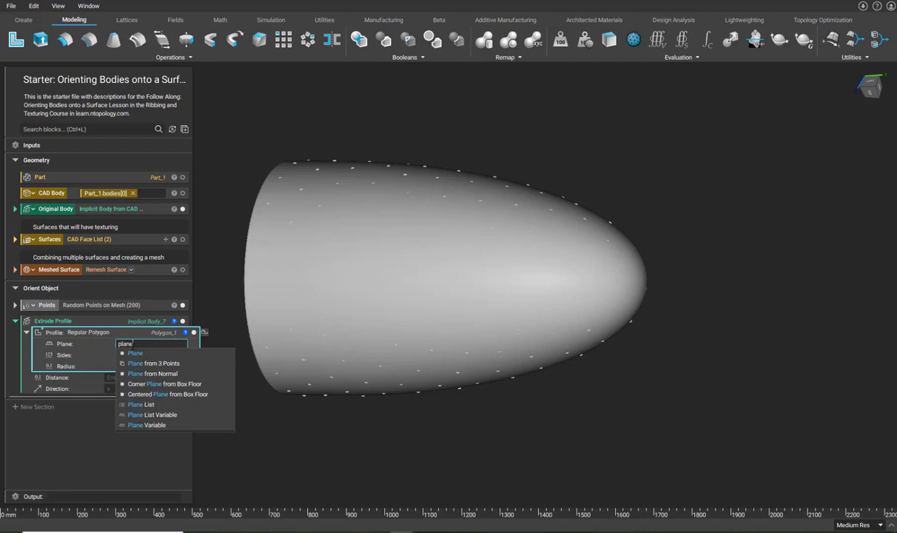
click(151, 373)
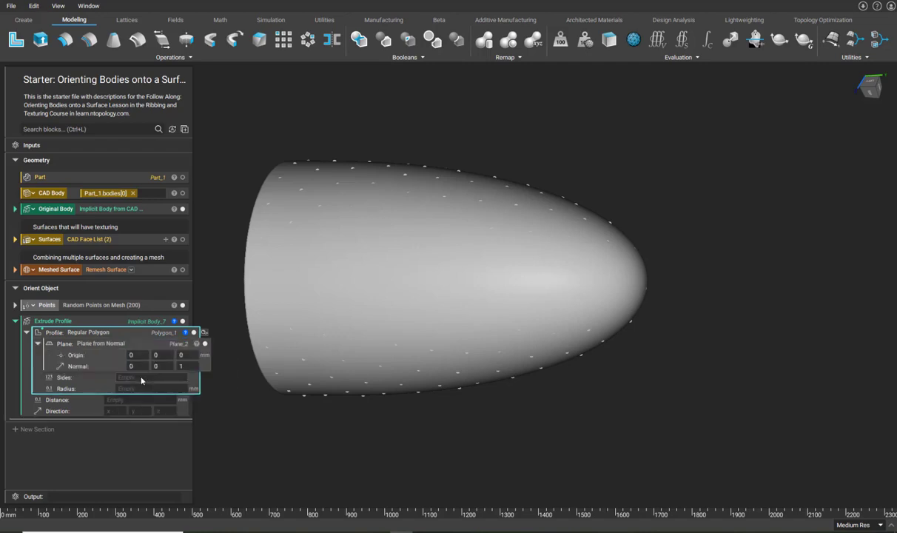
click(142, 377)
text(6)
click(128, 388)
text(20)
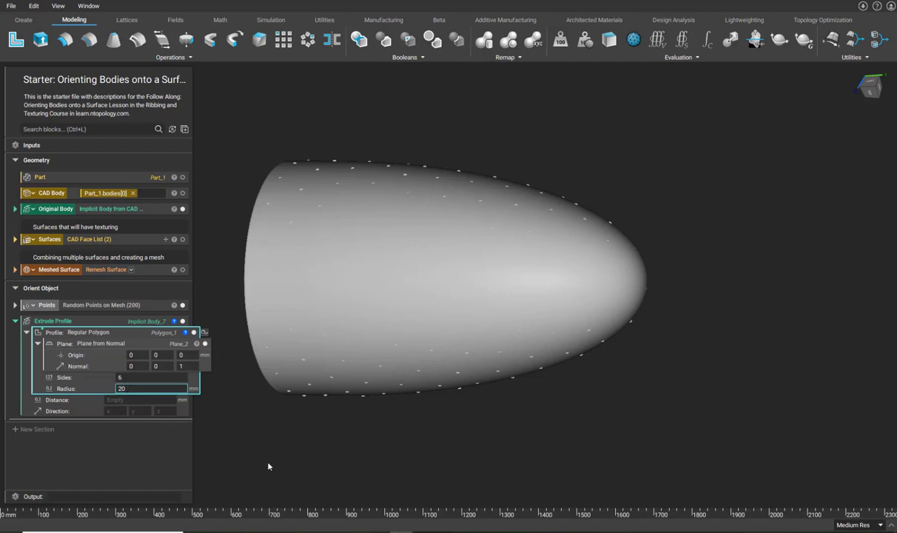
key(Return)
Isolate the Regular Polygon profile and fit it in the view to inspect the hexagon.
click(103, 334)
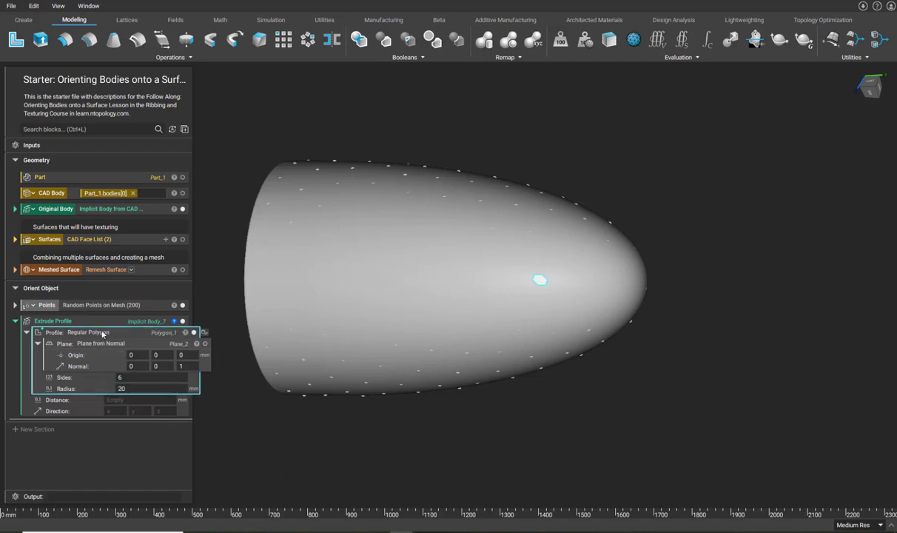
key(i)
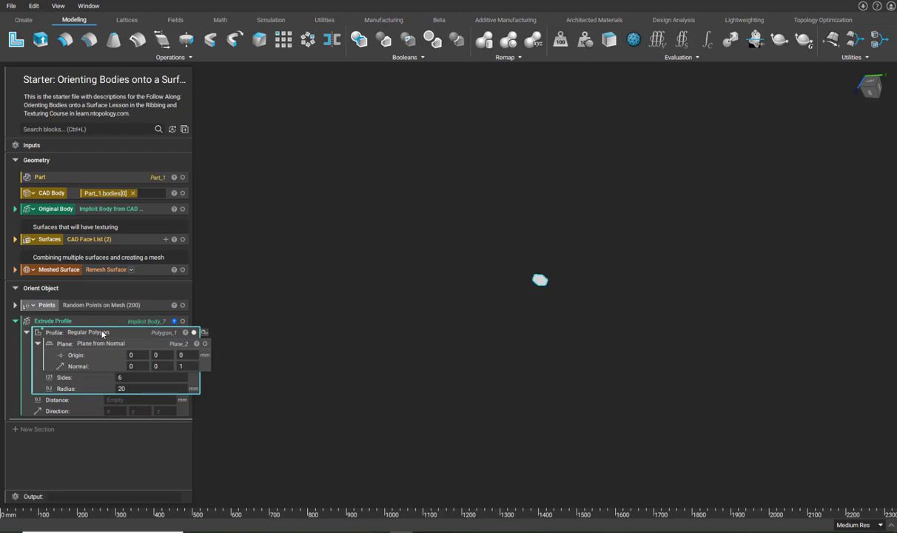
key(f)
right_drag(440, 304, 454, 231)
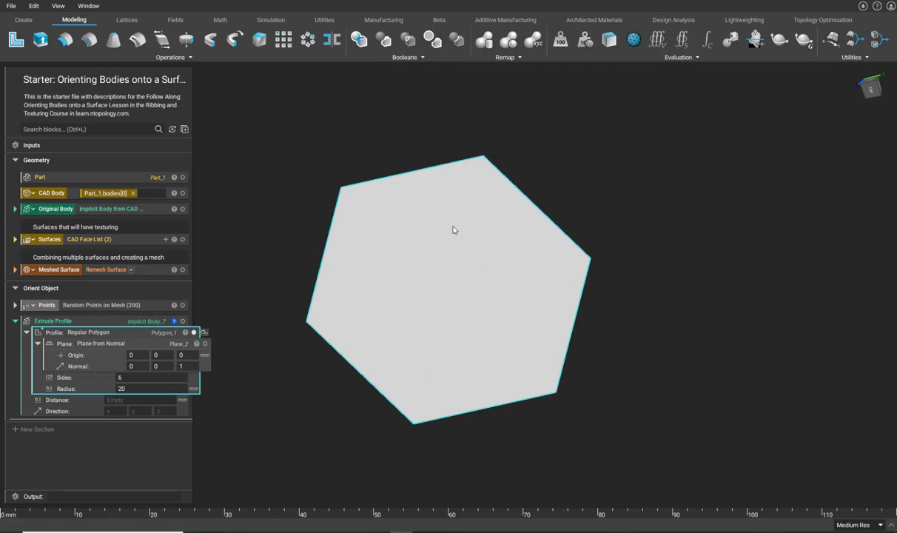
Set the Extrude Profile distance to 10 mm and its direction to 0, 0, 1, and display the extruded hexagon.
click(156, 400)
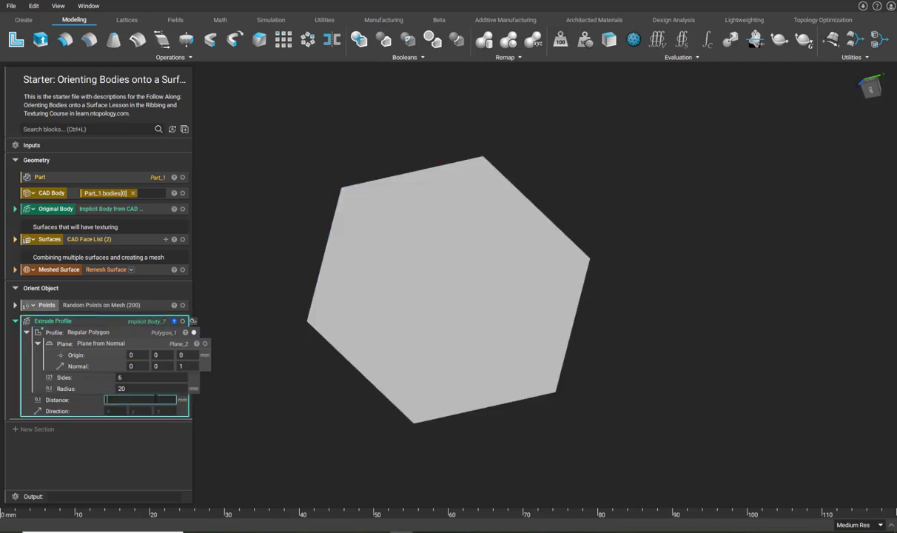
text(10)
key(Tab)
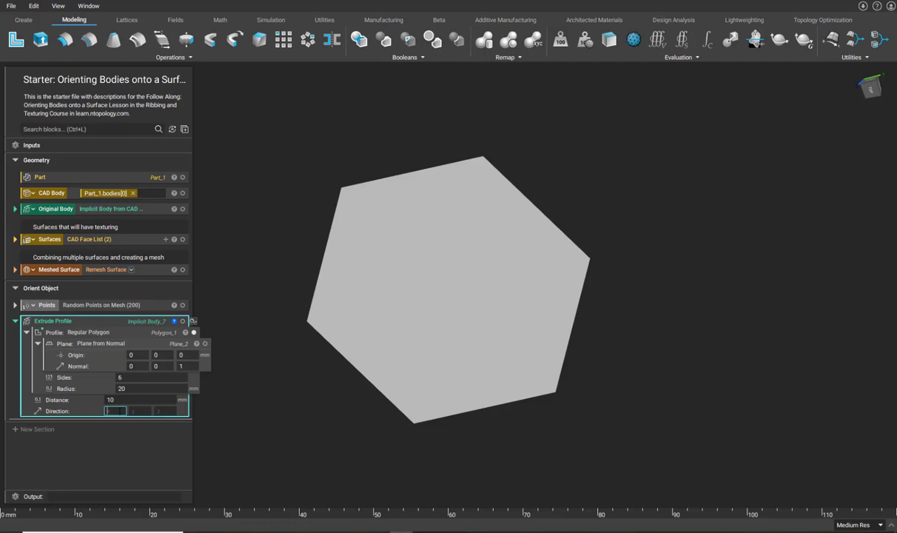
text(0)
key(Tab)
text(0)
key(Tab)
text(1)
key(Return)
right_drag(363, 377, 335, 276)
click(183, 321)
right_drag(295, 345, 323, 211)
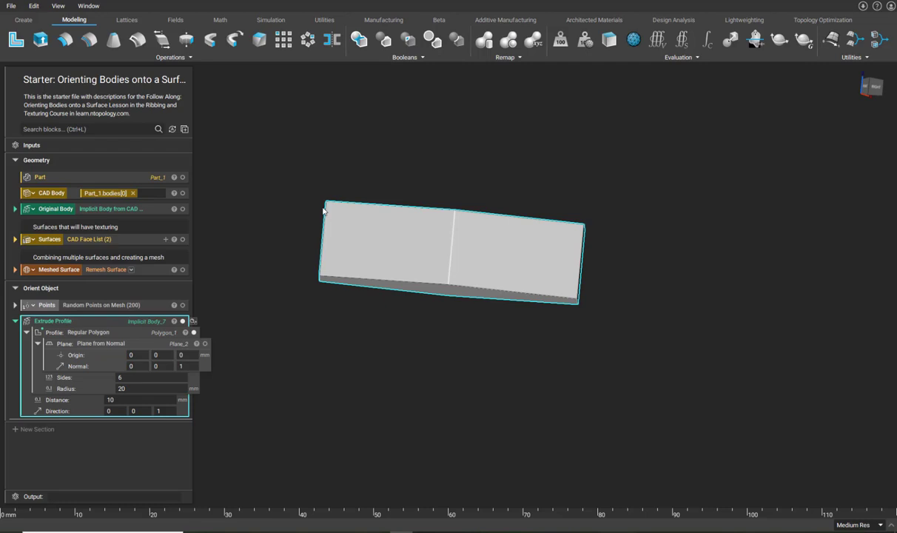
Wrap the Extrude Profile block in a Mesh from Implicit Body block.
click(102, 128)
click(194, 321)
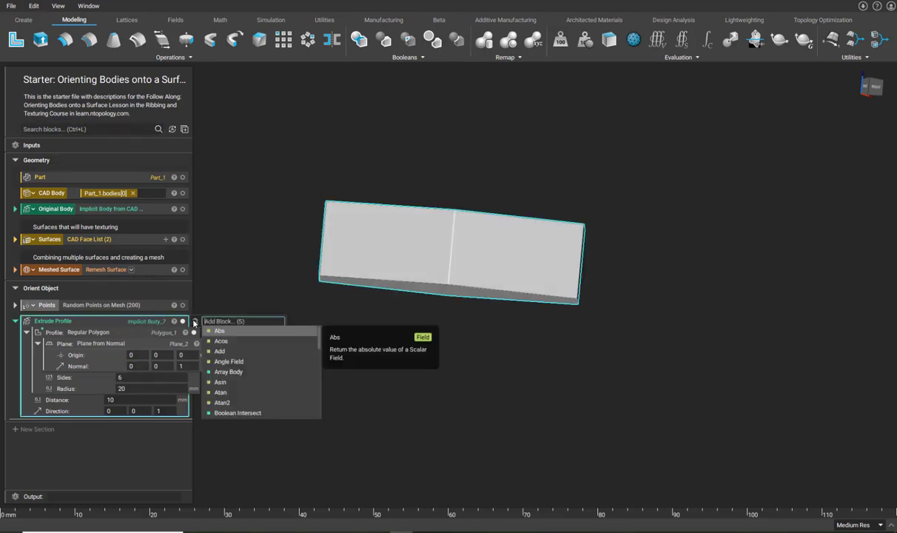
text(mesh from)
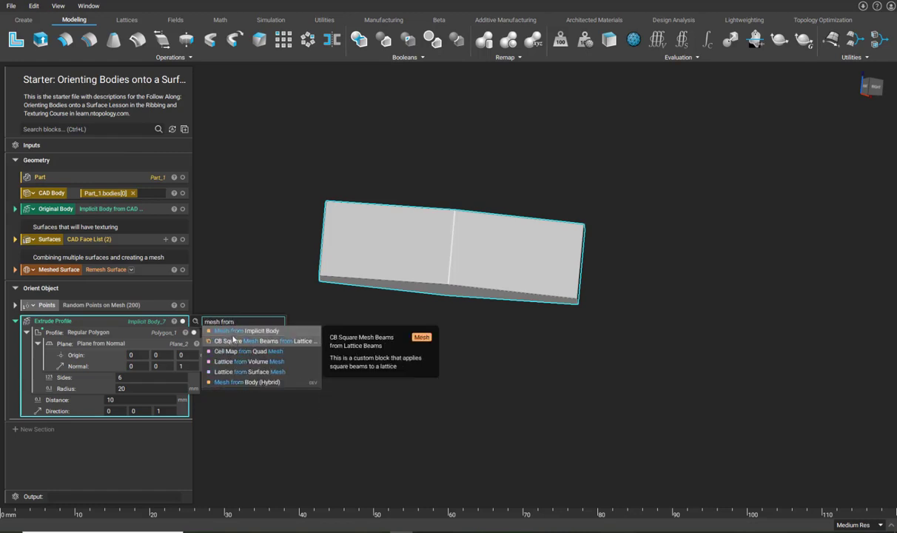
click(237, 331)
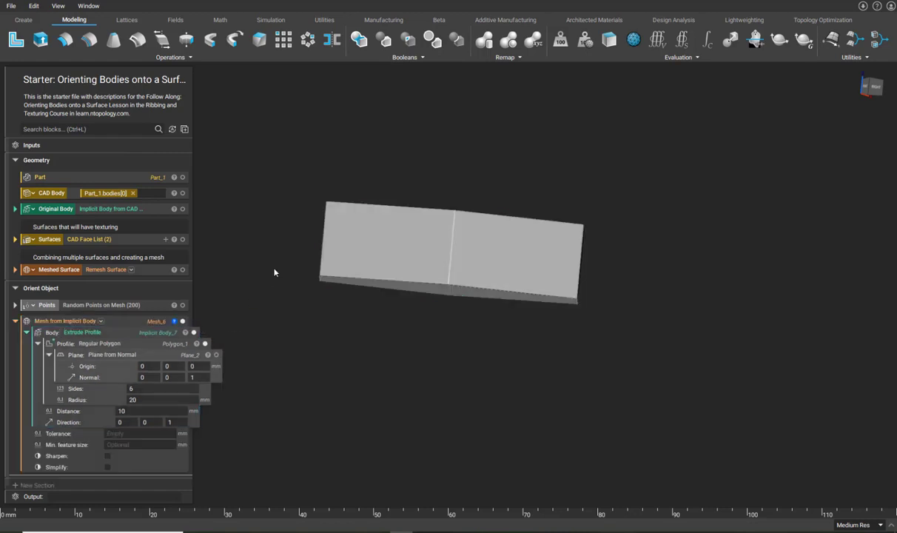
Give the hexagon mesh a tolerance of 1 mm and enable Sharpen and Simplify.
click(118, 434)
text(1)
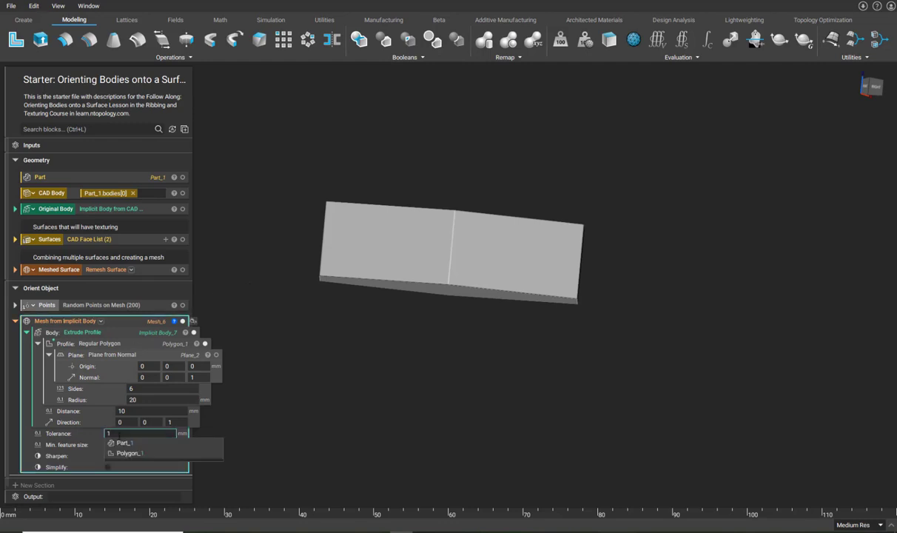
key(Return)
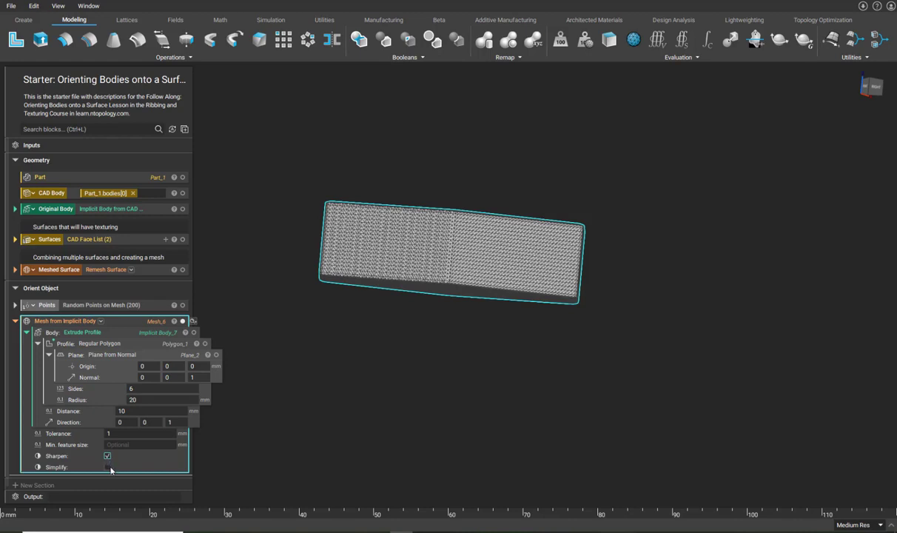
click(109, 469)
click(494, 218)
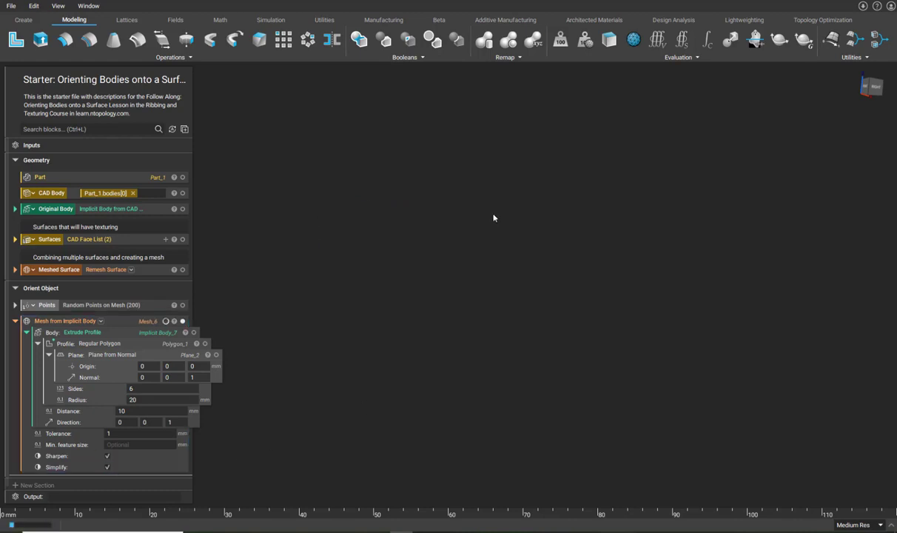
right_drag(485, 264, 401, 402)
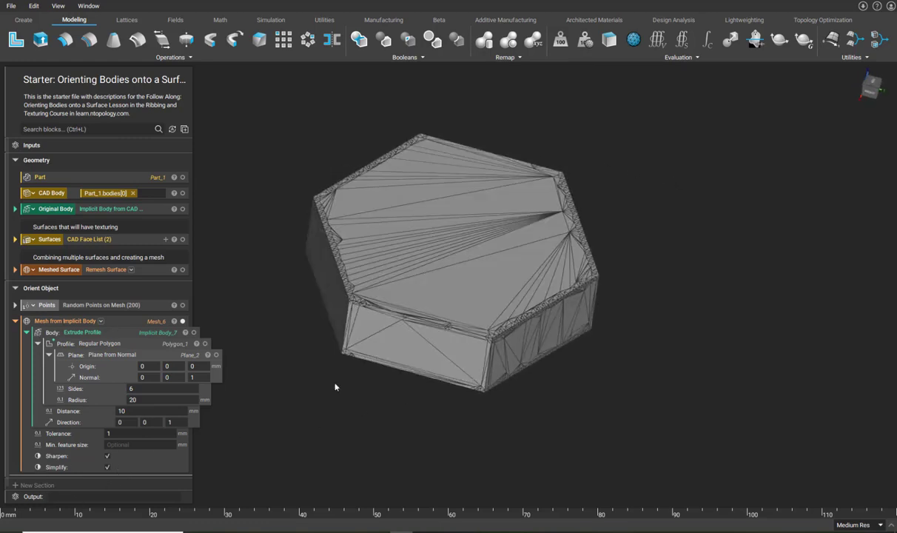
Turn the Mesh from Implicit Body block into a variable named Unit Cell and collapse it.
right_click(47, 324)
click(87, 365)
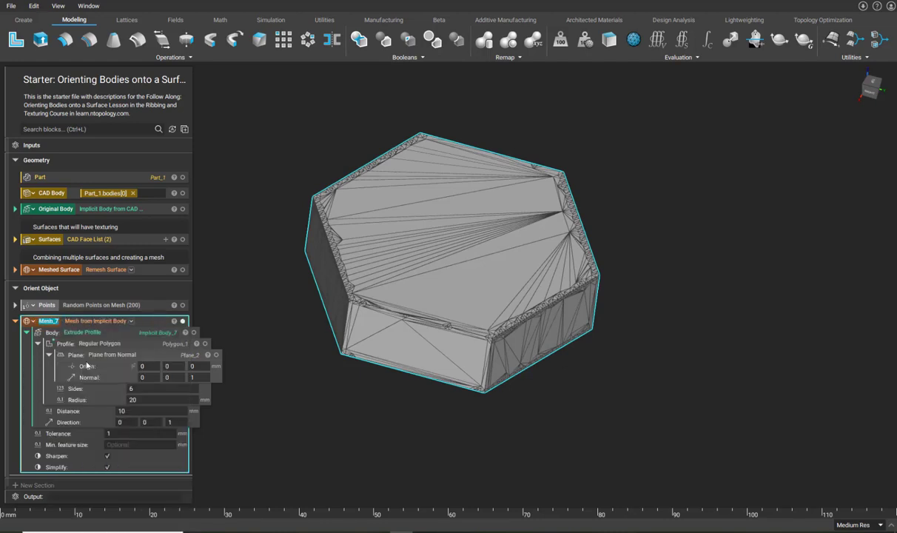
text(Unit Cell)
click(15, 322)
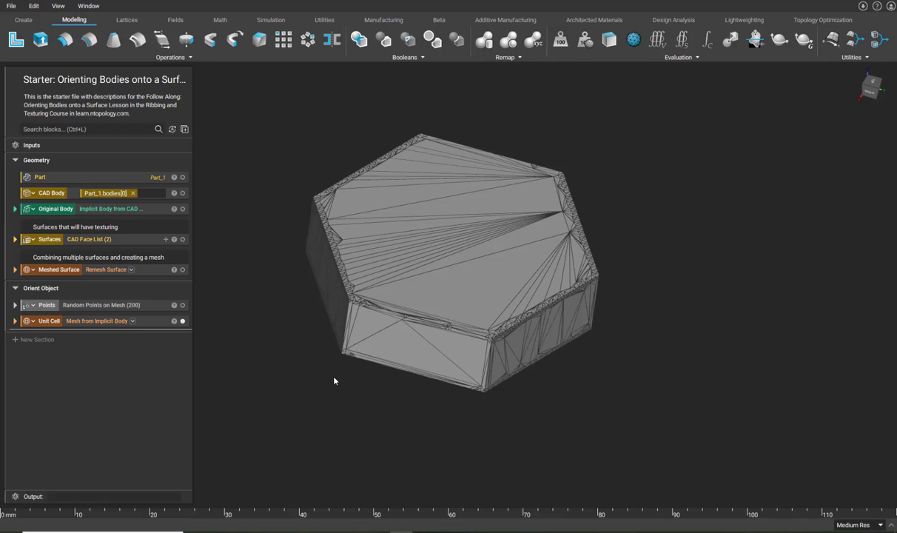
Display the Points and add an Orient Object block that uses Unit Cell as its object.
click(182, 305)
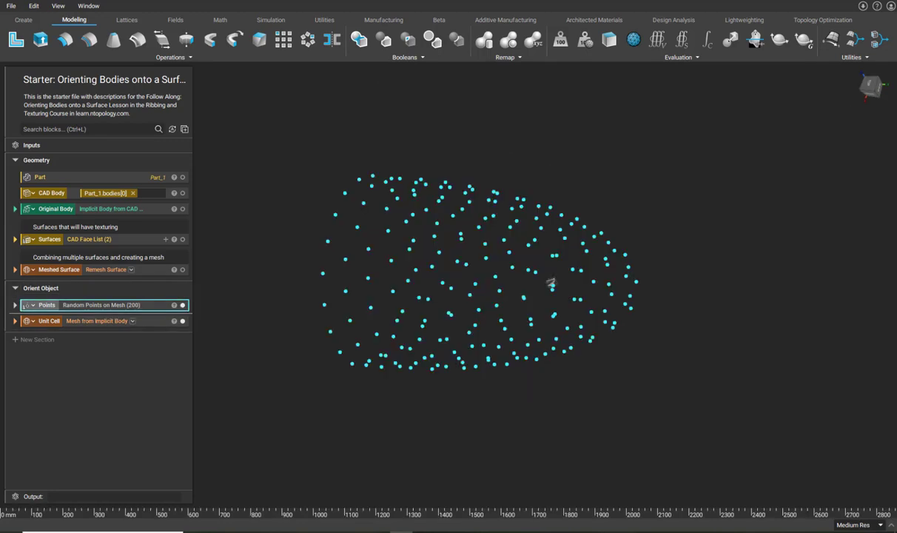
click(35, 131)
text(orient)
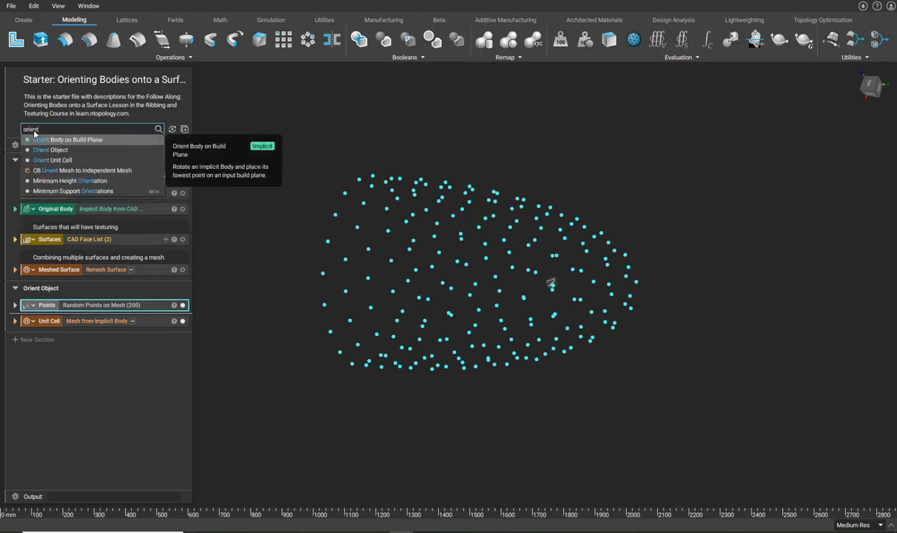
click(41, 149)
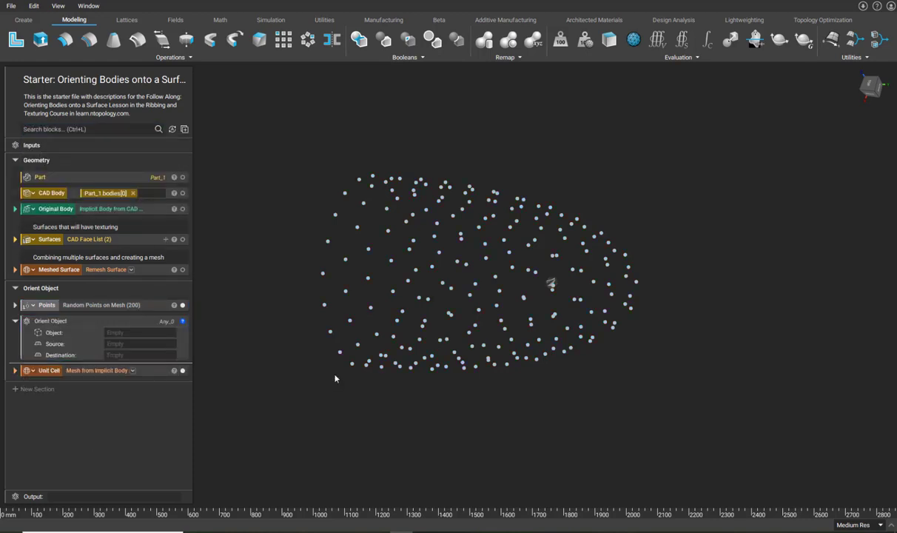
click(86, 376)
drag(86, 376, 130, 335)
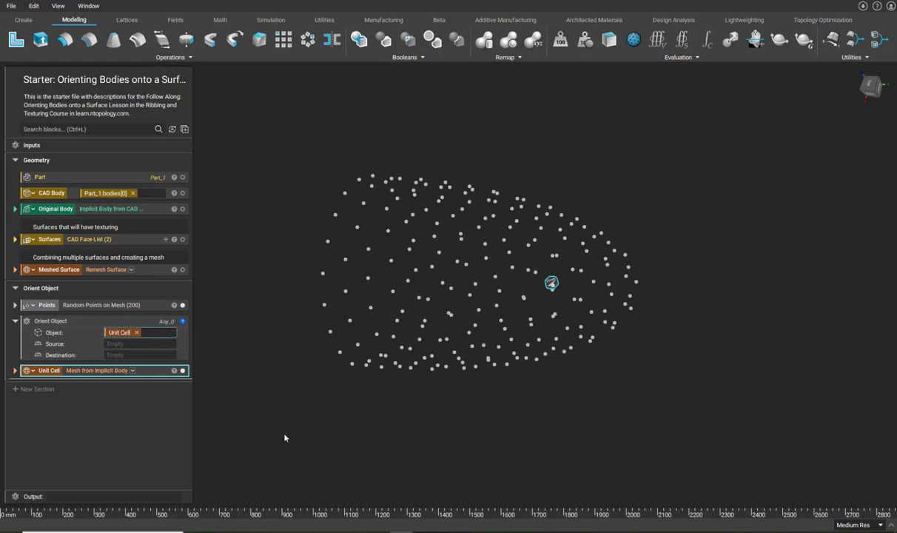
Define the Orient Object source with Plane from Normal, and view that plane against the Unit Cell.
click(132, 345)
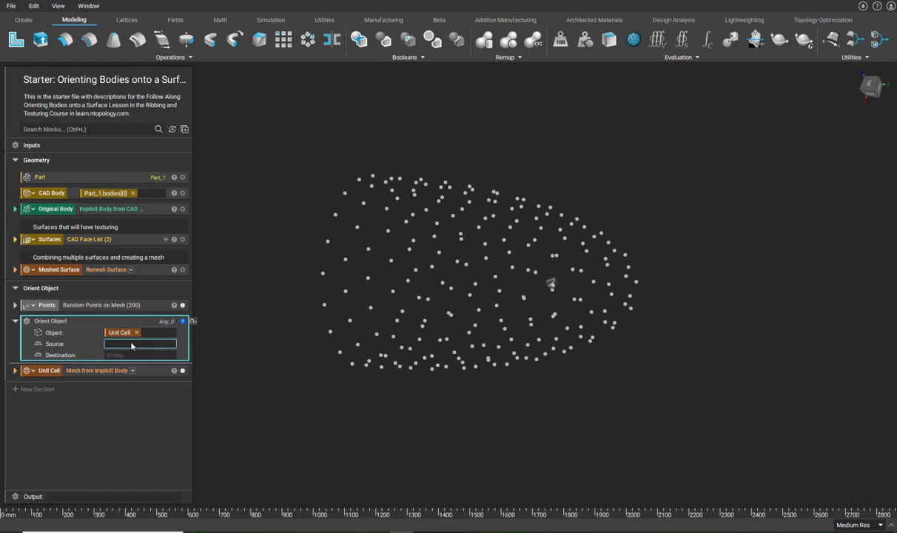
text(plane)
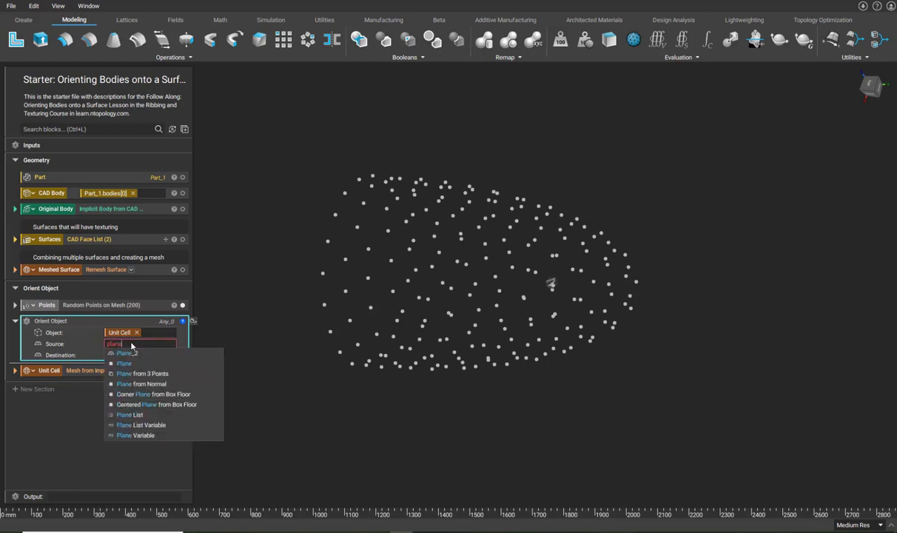
click(143, 384)
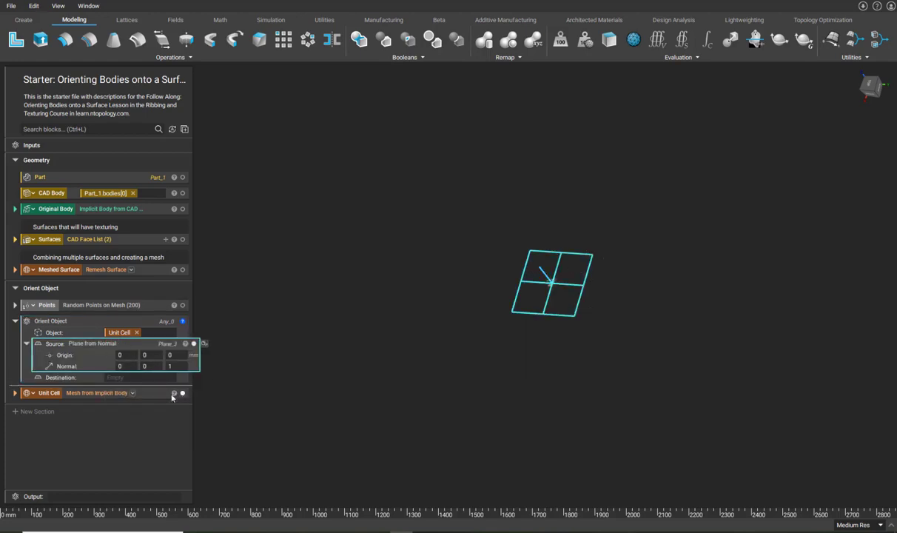
click(122, 394)
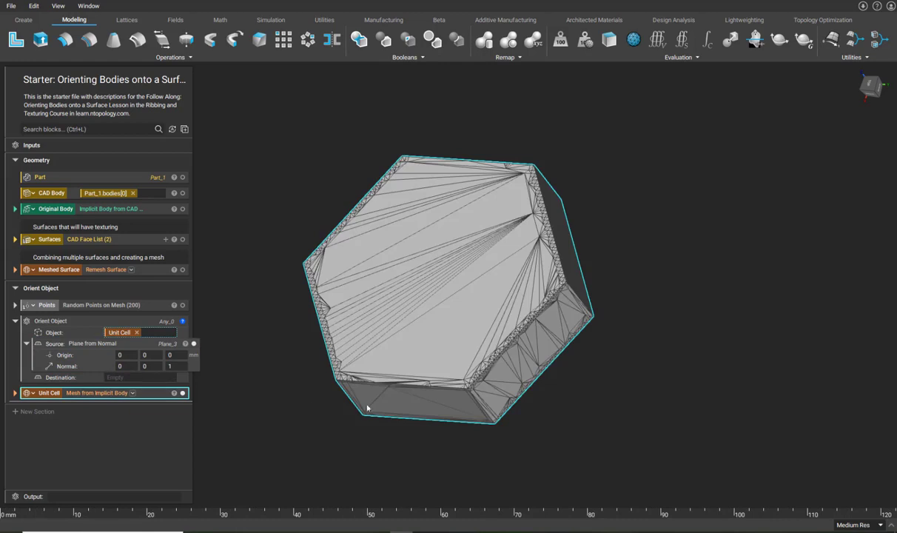
click(172, 346)
middle_drag(330, 357, 347, 267)
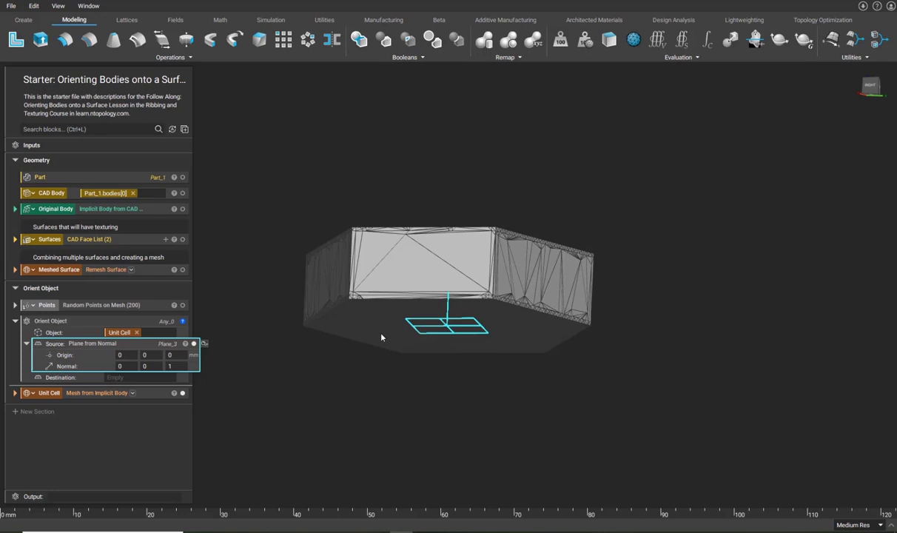
right_drag(381, 338, 393, 366)
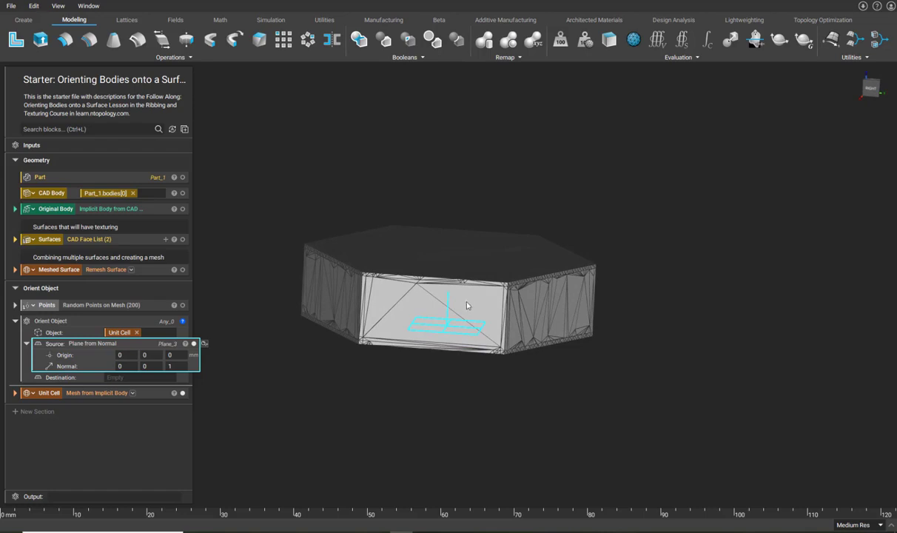
Use the centroid of the Unit Cell's bounding box as the source plane's origin and check it from the right view.
click(174, 393)
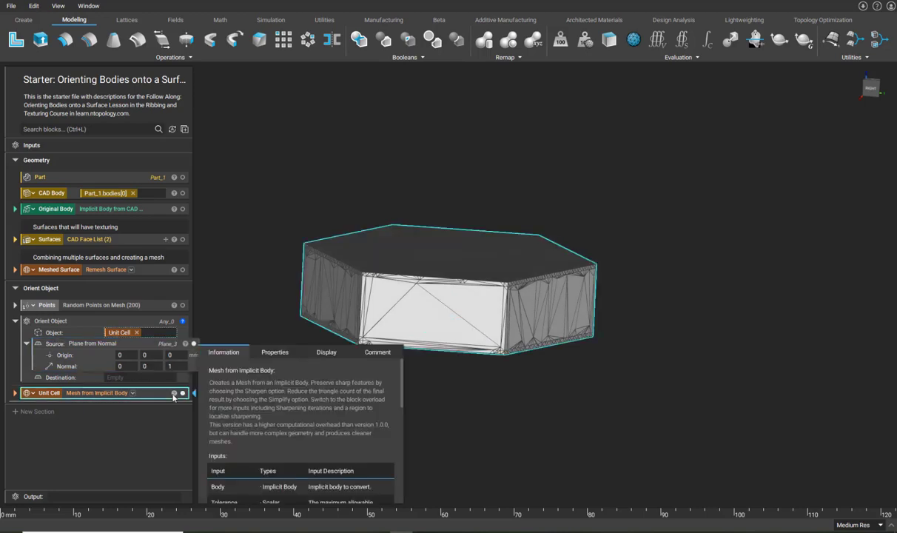
click(281, 353)
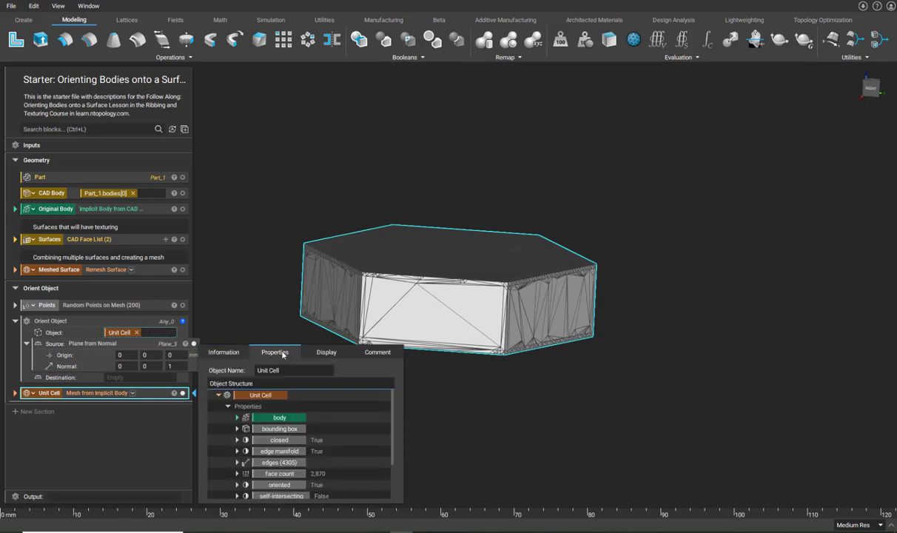
click(238, 429)
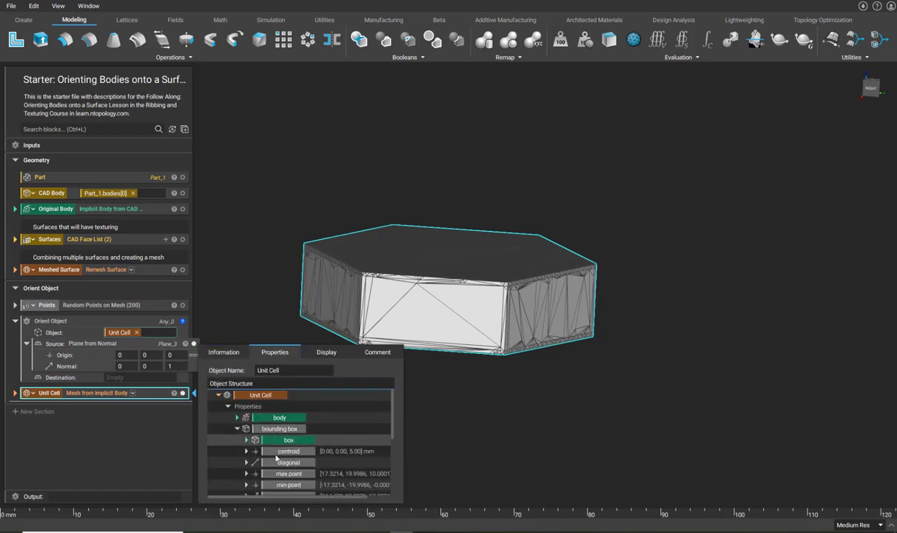
drag(289, 451, 144, 356)
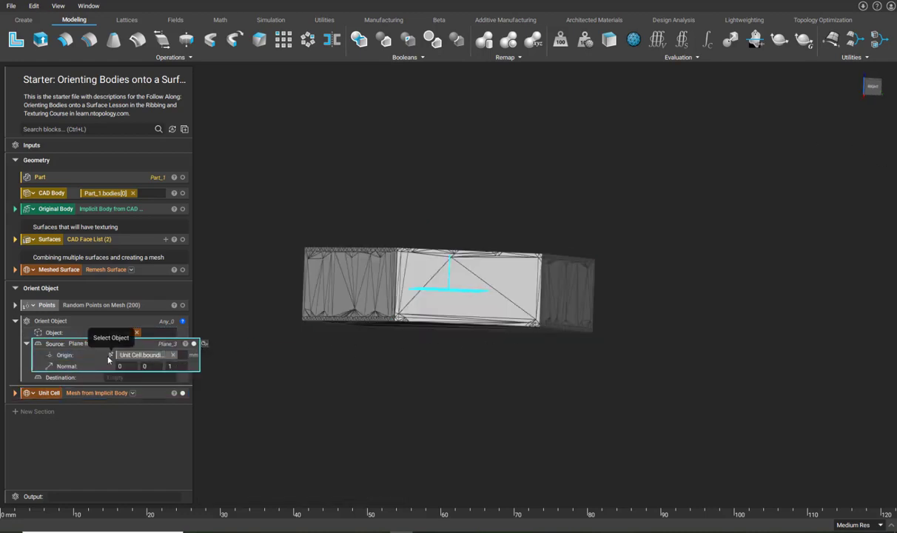
click(869, 89)
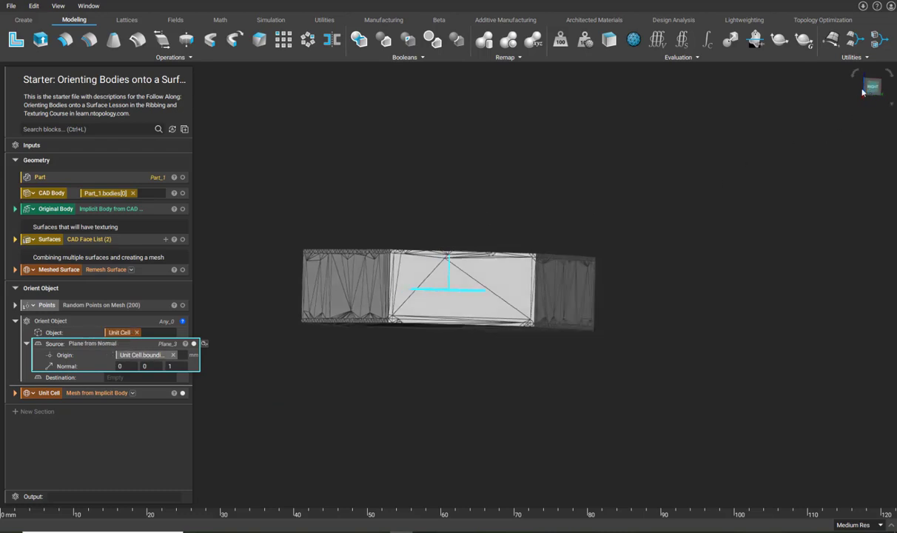
Define the Orient Object destination with Plane from Normal, and display only the oriented hexagon with its destination plane.
click(141, 379)
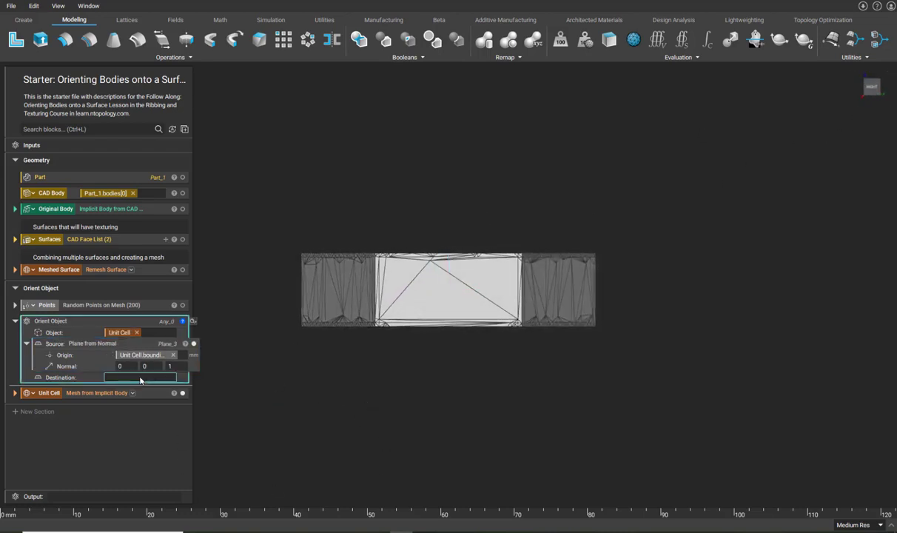
text(plane from)
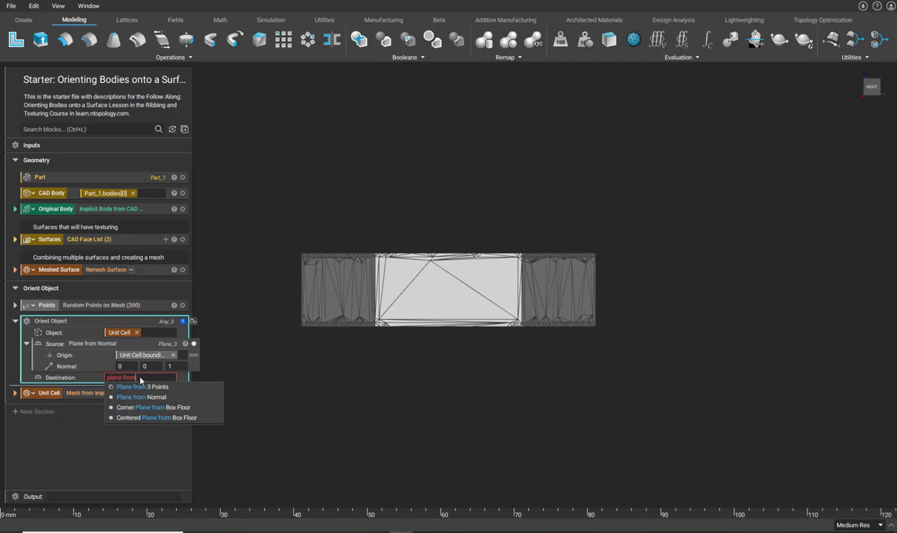
click(142, 398)
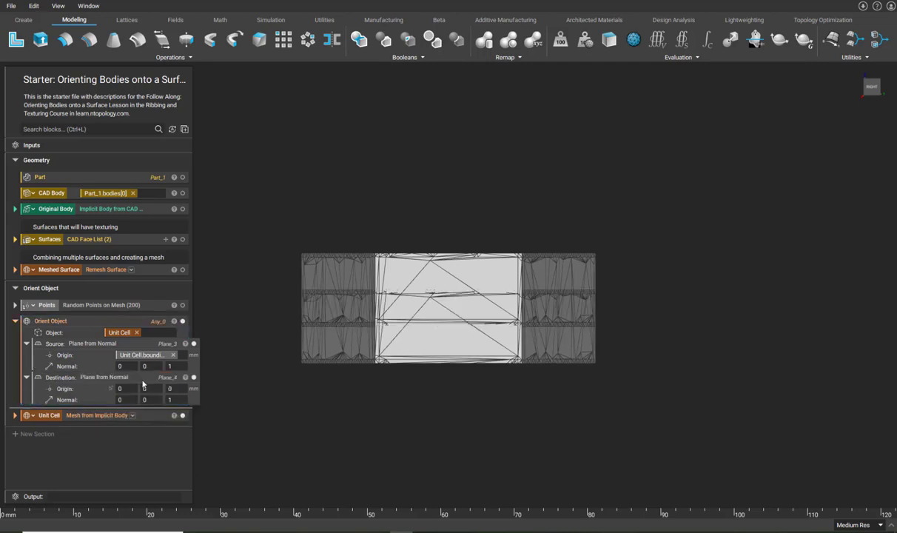
right_drag(224, 374, 376, 339)
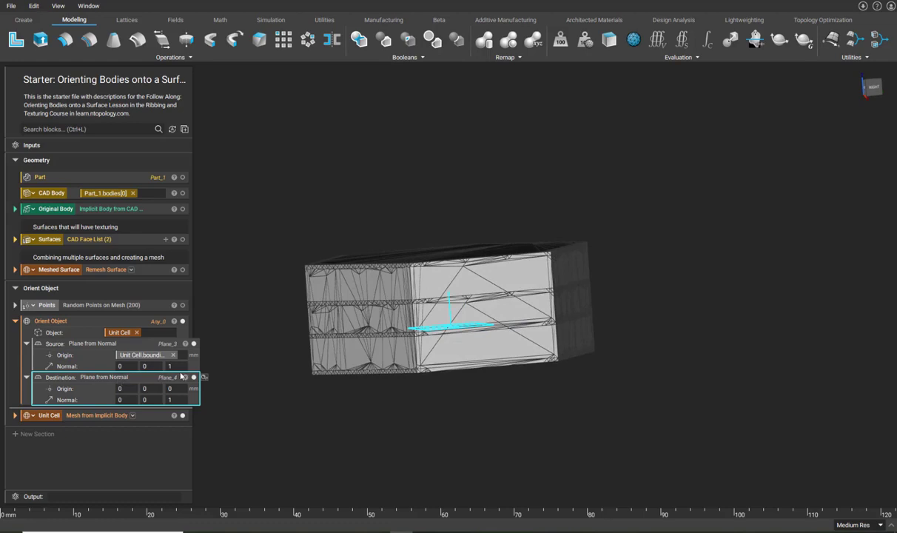
click(183, 322)
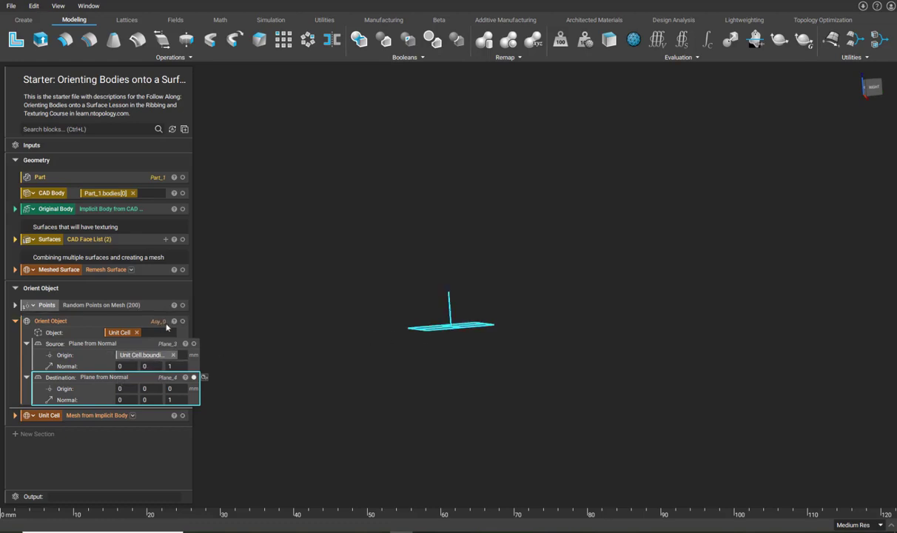
click(182, 321)
right_drag(505, 418, 462, 337)
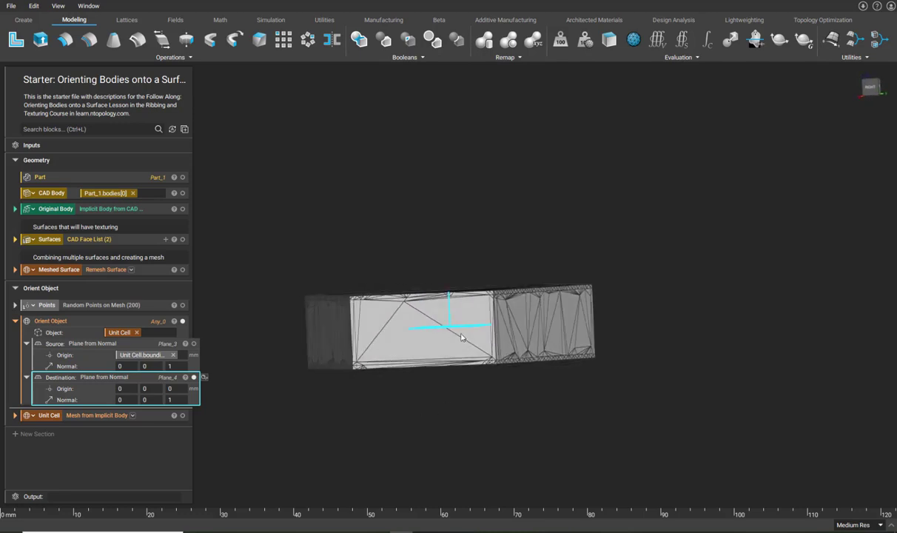
Move the destination plane's origin to about 0, 42.227, 18.357 mm and display the plane with the relocated hexagon.
click(158, 390)
right_drag(497, 344, 484, 353)
drag(459, 318, 727, 184)
right_drag(791, 327, 774, 231)
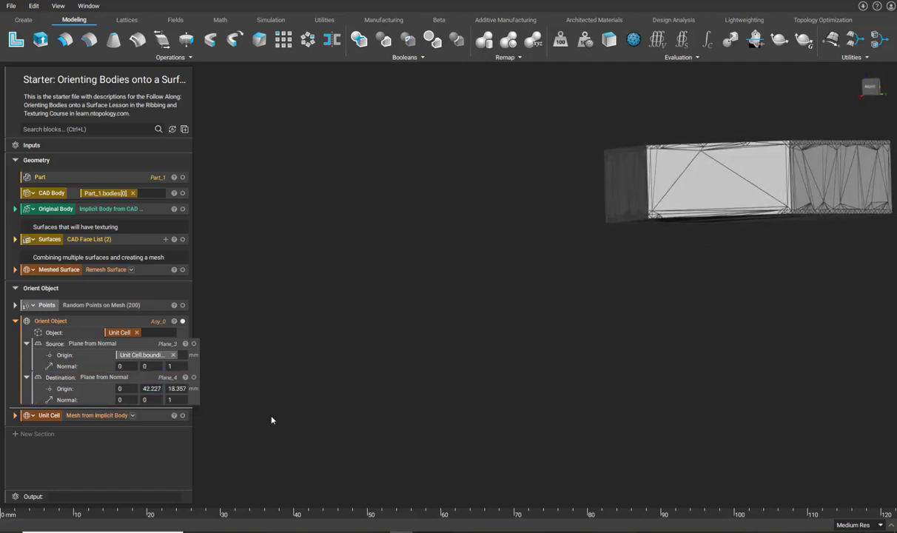
click(194, 378)
click(165, 381)
middle_drag(546, 344, 435, 329)
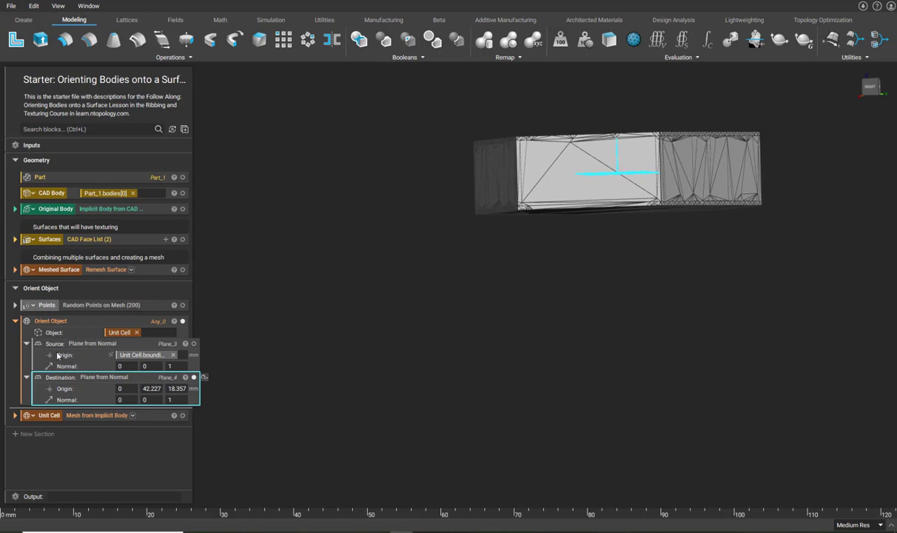
Use the random Points as the destination plane's origin and display the Points together with the placed hexagons.
right_drag(485, 248, 544, 250)
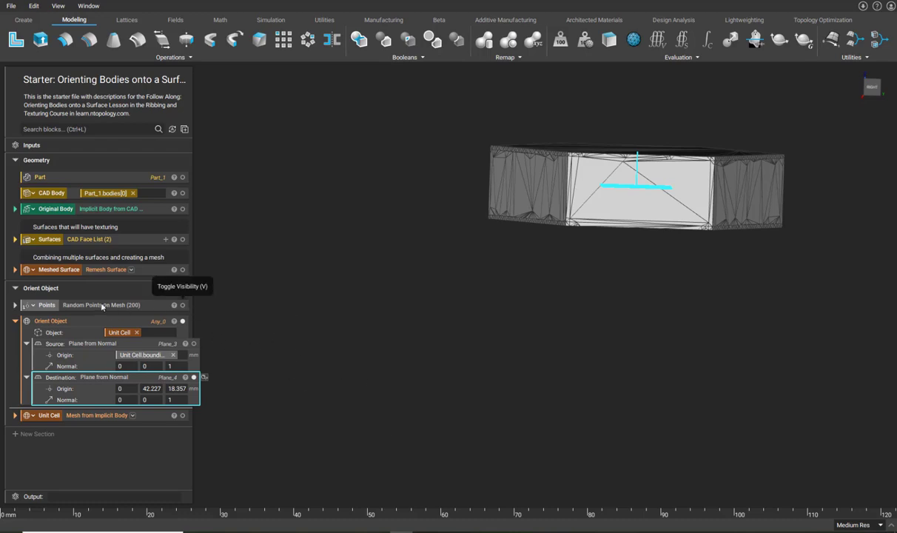
drag(82, 307, 185, 389)
scroll(367, 338, down, 10)
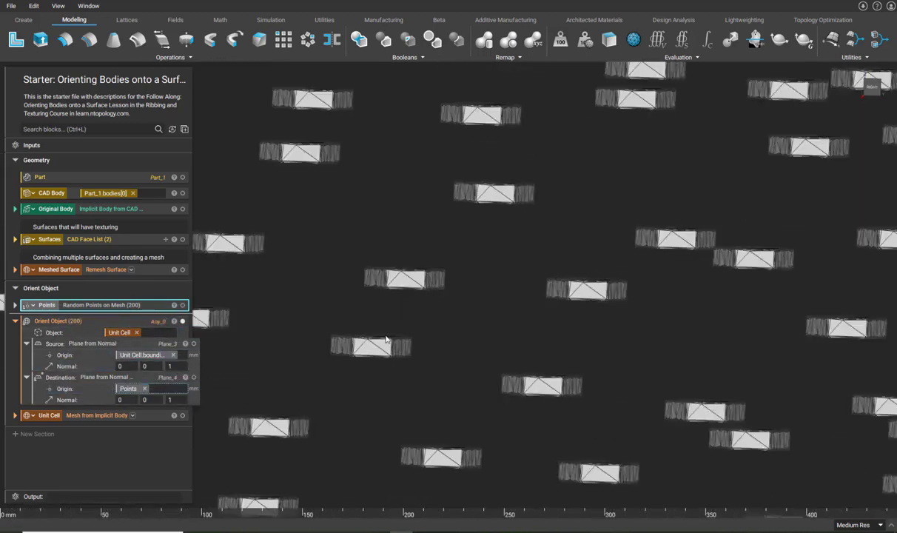
scroll(401, 343, down, 8)
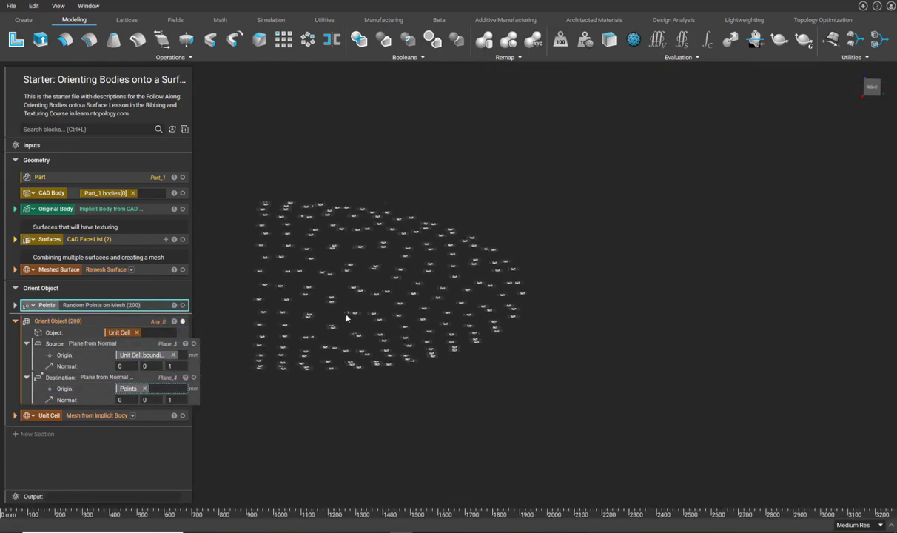
click(182, 305)
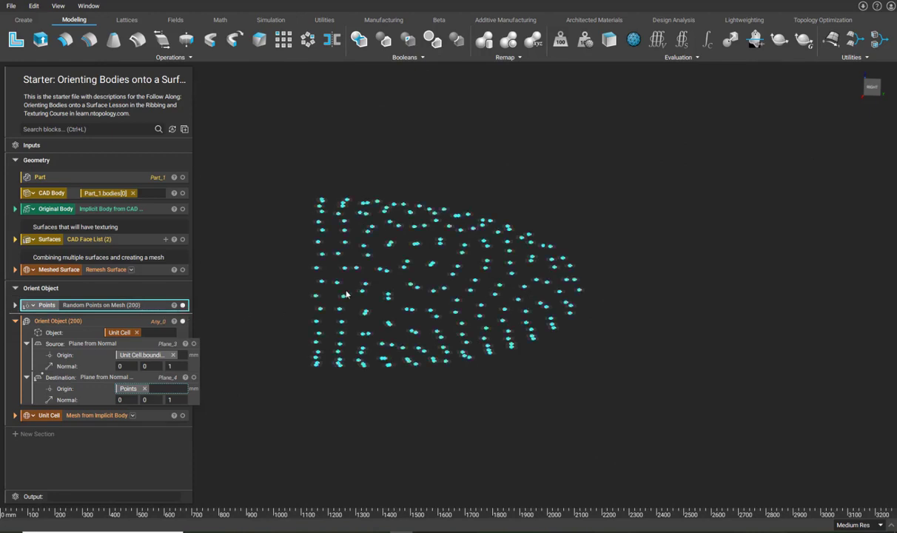
scroll(362, 292, up, 4)
middle_drag(386, 285, 468, 271)
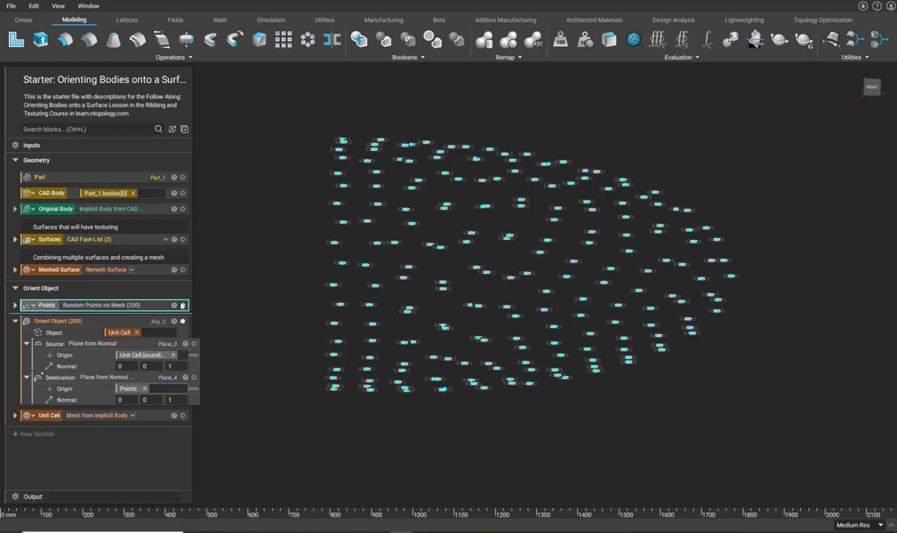
Display the destination planes at the Points and examine their orientation from the front and side.
click(194, 378)
click(153, 380)
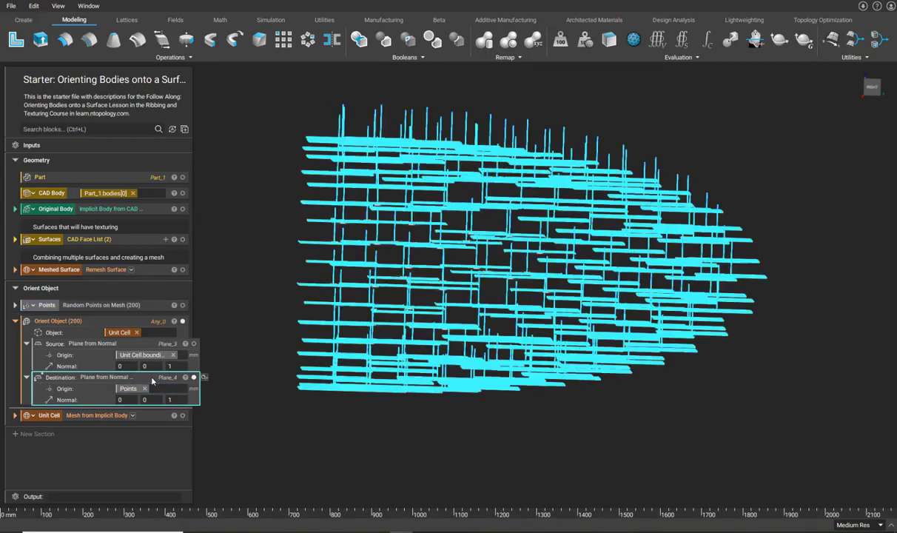
right_drag(339, 287, 417, 274)
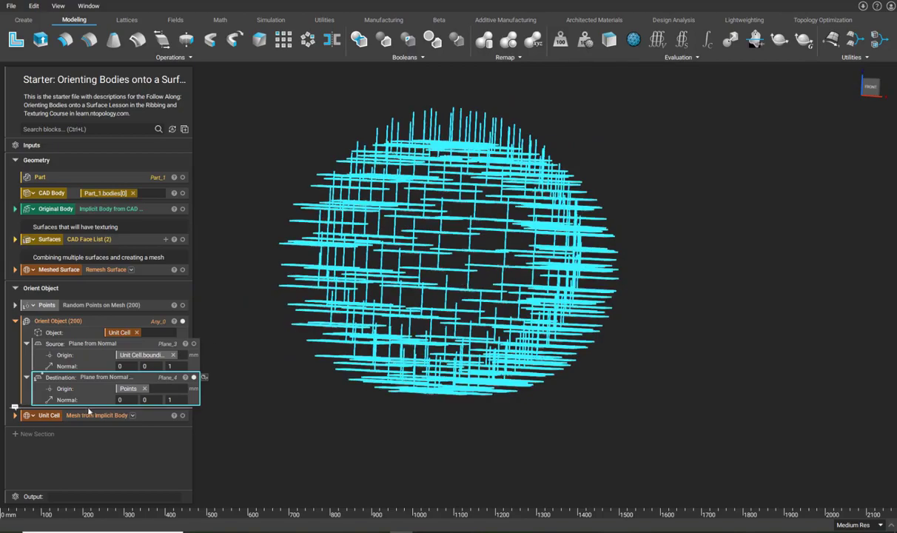
right_drag(489, 307, 234, 329)
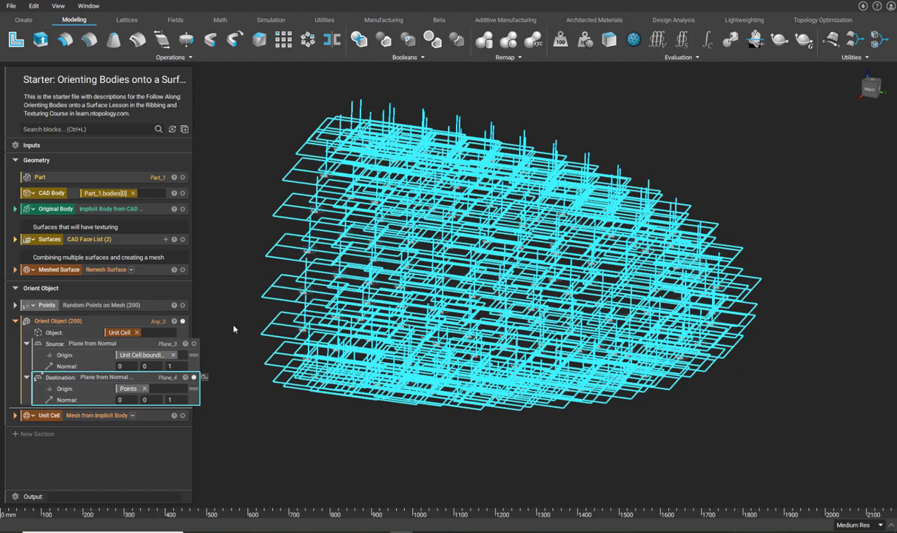
Try a Closest Point to Body block with Original Body and Points as inputs, check its properties, and delete it.
click(33, 130)
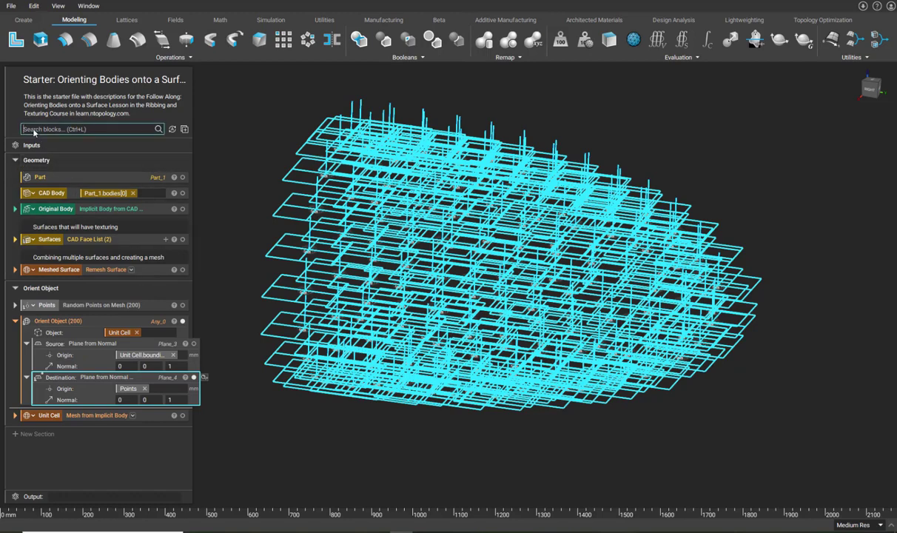
text(close)
key(Return)
click(259, 468)
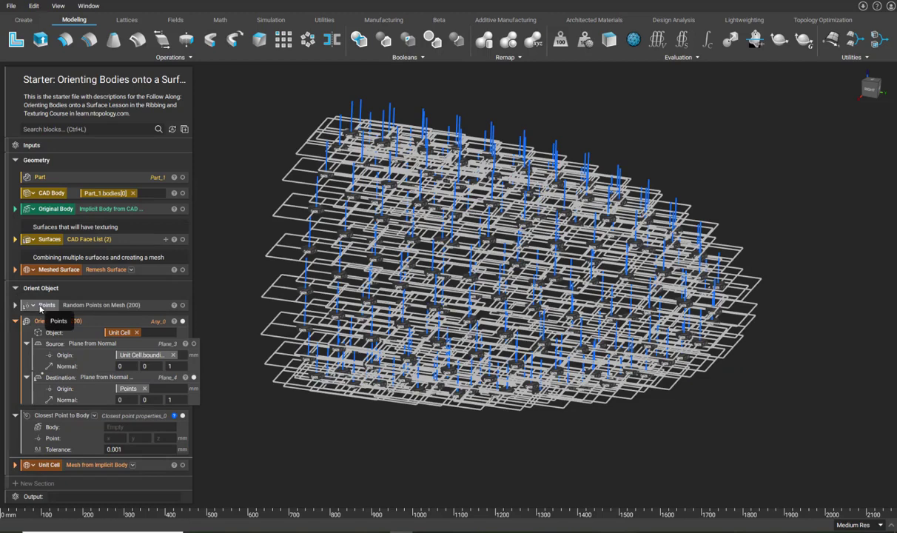
drag(40, 308, 122, 439)
drag(56, 208, 131, 428)
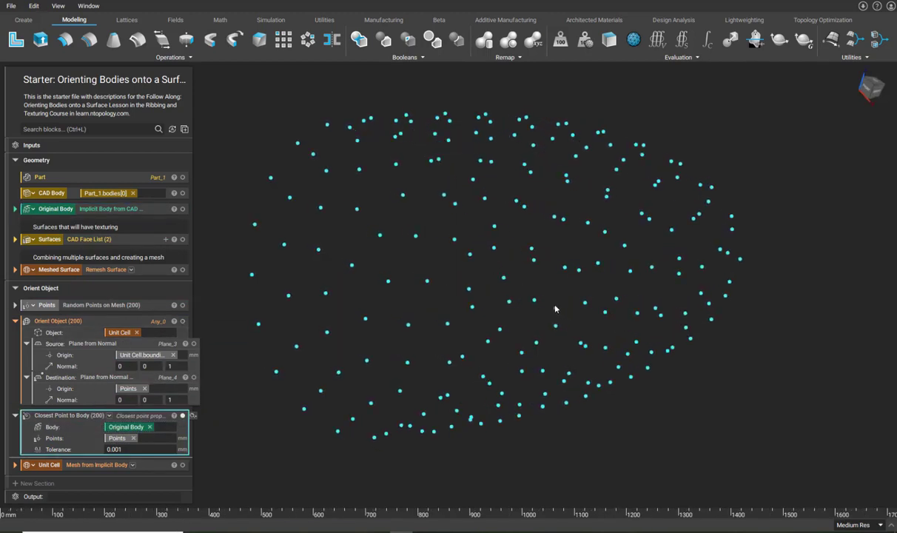
click(175, 416)
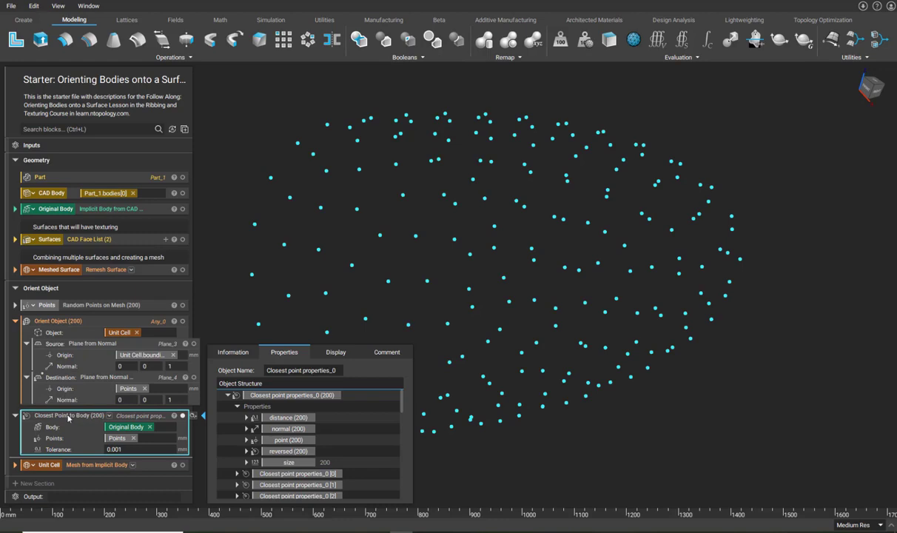
key(Delete)
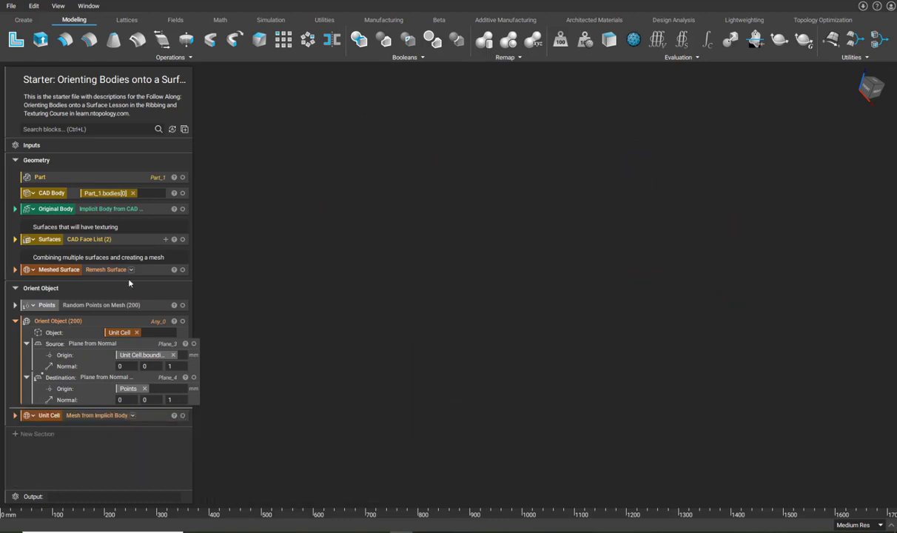
Display the Points and add an Evaluate Field Gradient block with Original Body as scalar field and Points as point.
click(182, 305)
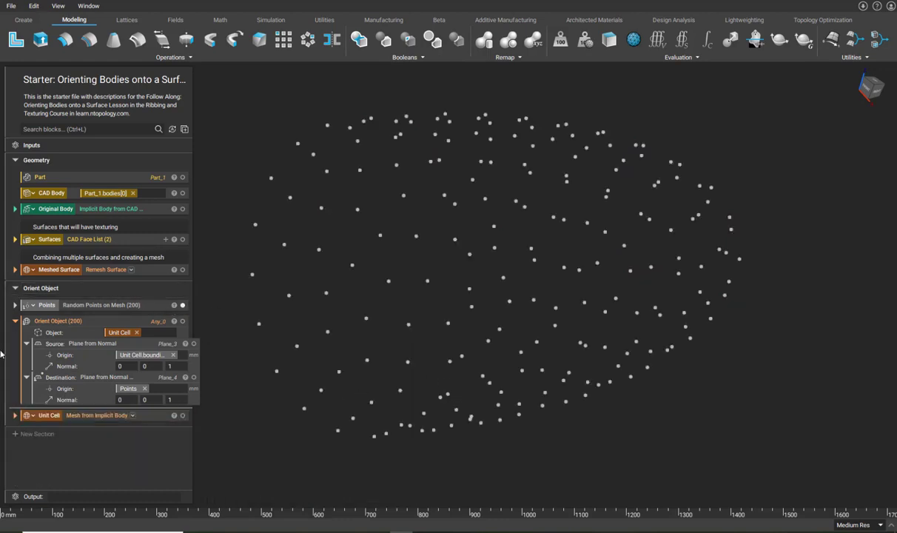
click(61, 132)
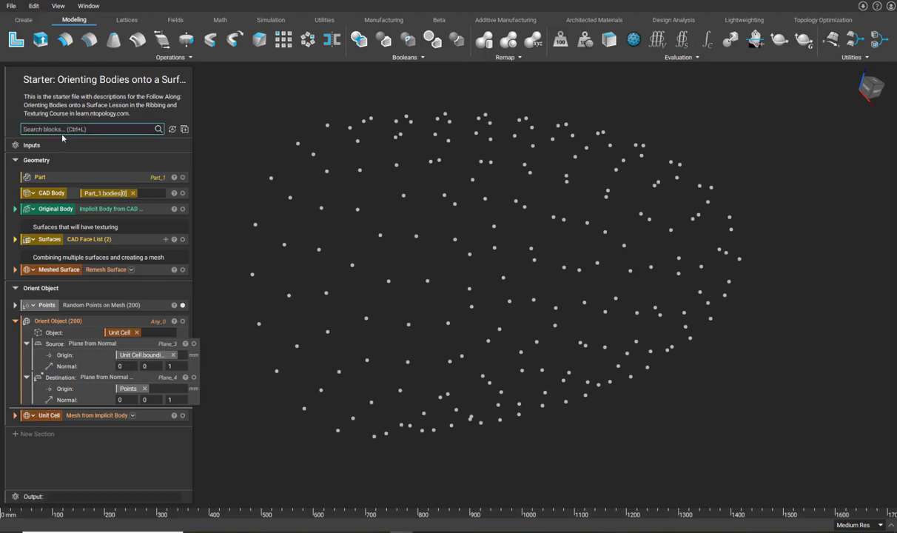
text(evalu)
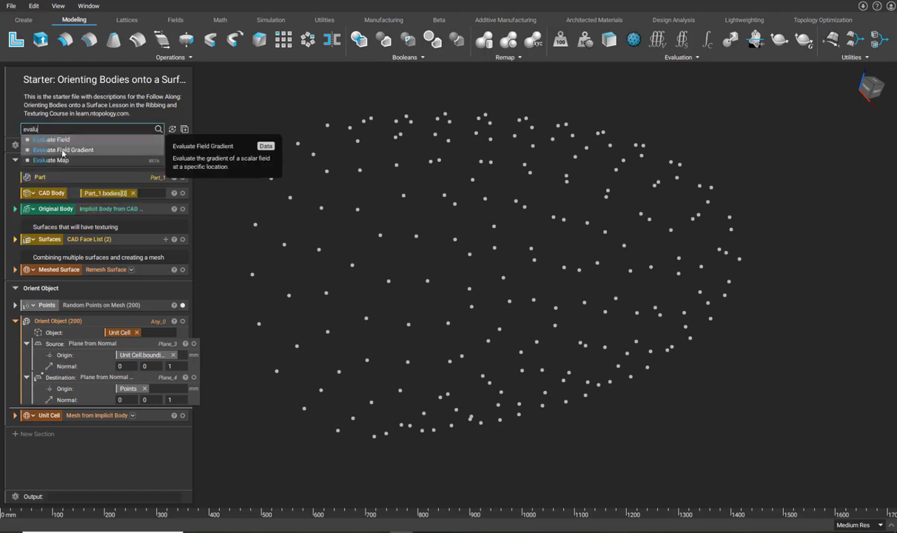
click(62, 149)
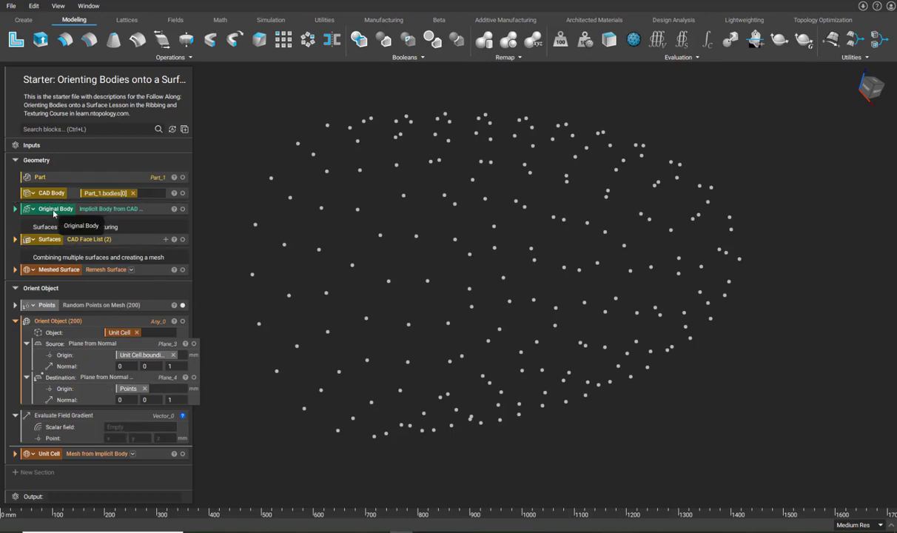
drag(53, 212, 137, 428)
drag(141, 305, 159, 438)
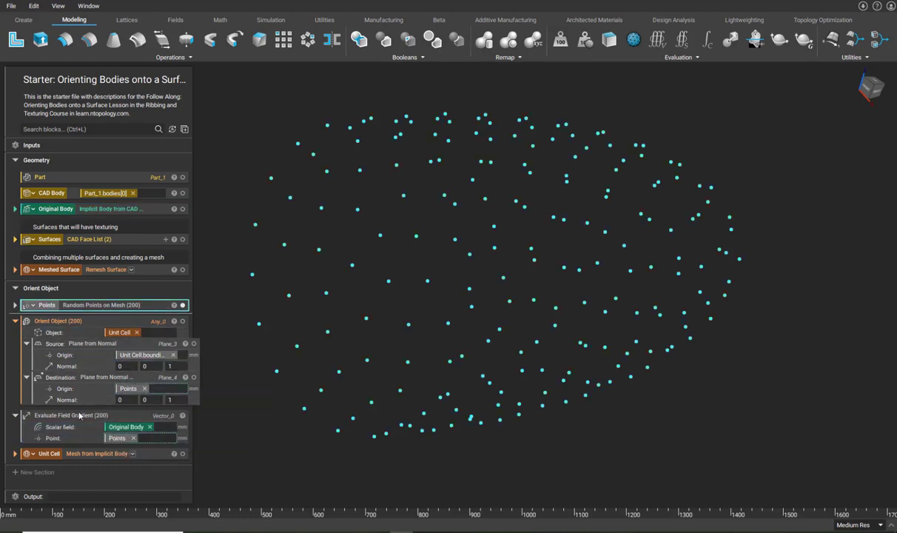
Examine the list of gradient vectors in the Evaluate Field Gradient block's properties.
click(183, 417)
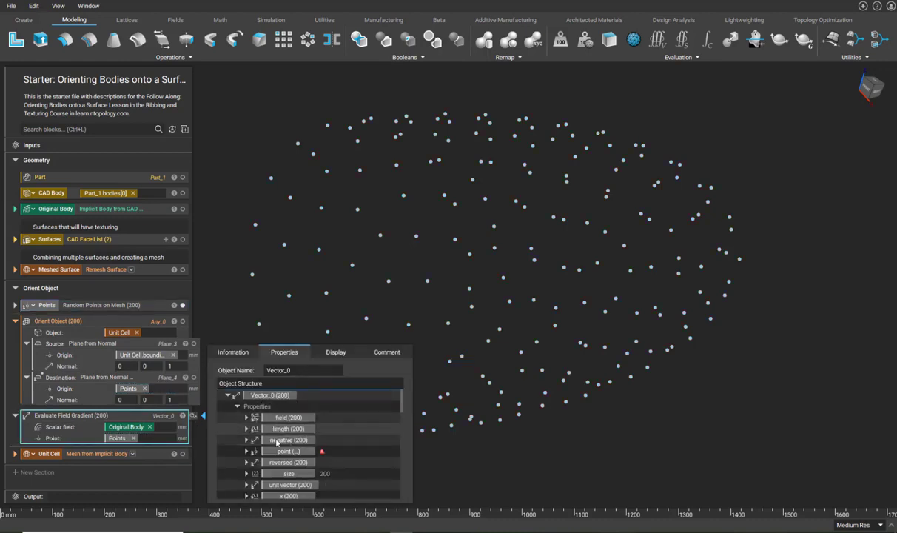
scroll(279, 471, down, 1)
scroll(279, 471, down, 3)
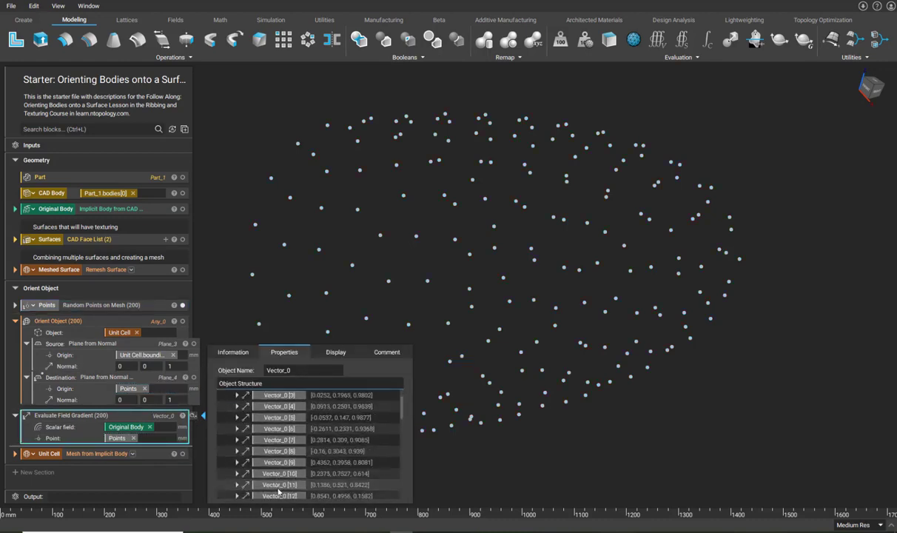
scroll(290, 462, down, 1)
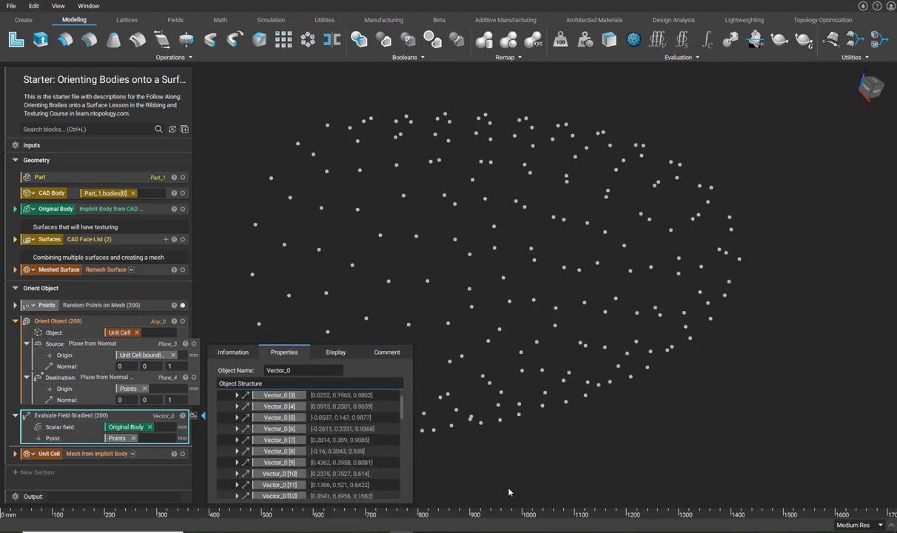
click(585, 438)
Use the Evaluate Field Gradient block as the destination plane's normal and display the resulting planes from several angles.
drag(104, 416, 148, 400)
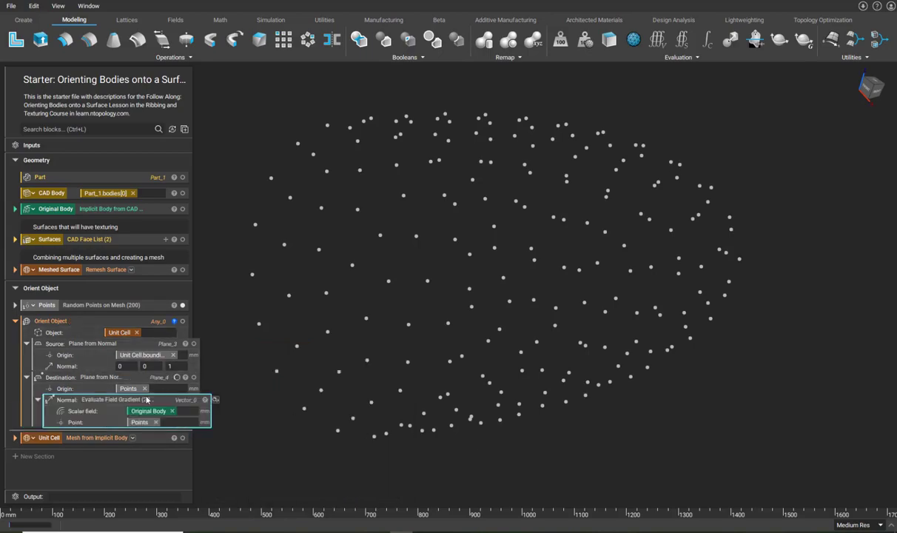
click(194, 377)
right_drag(266, 296, 404, 233)
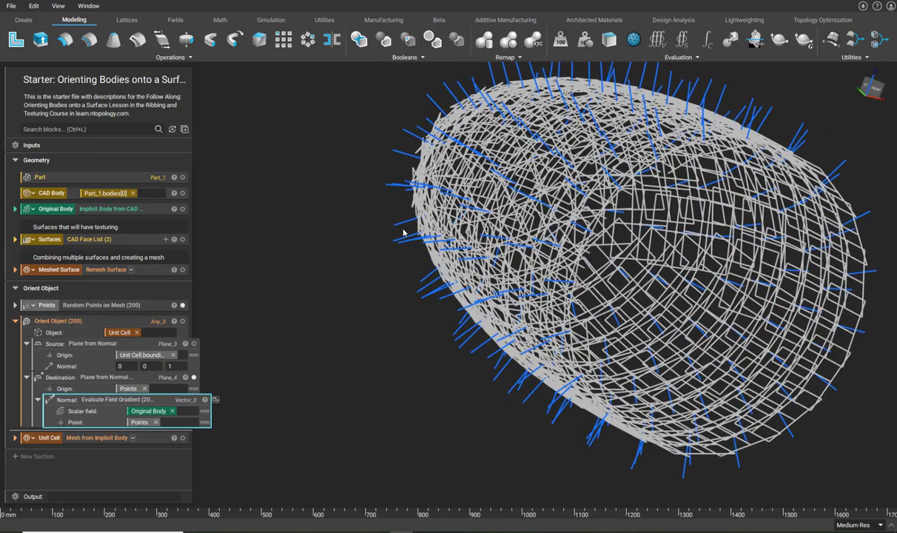
right_drag(650, 114, 615, 93)
right_drag(547, 289, 373, 258)
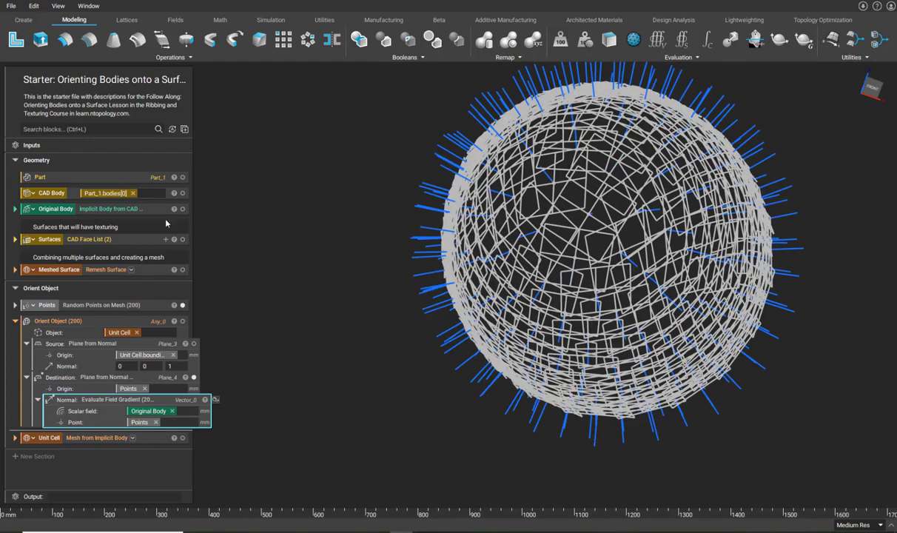
Display the Original Body and the oriented hexagons with their destination planes, and check the alignment around the part.
click(182, 209)
right_drag(400, 202, 154, 169)
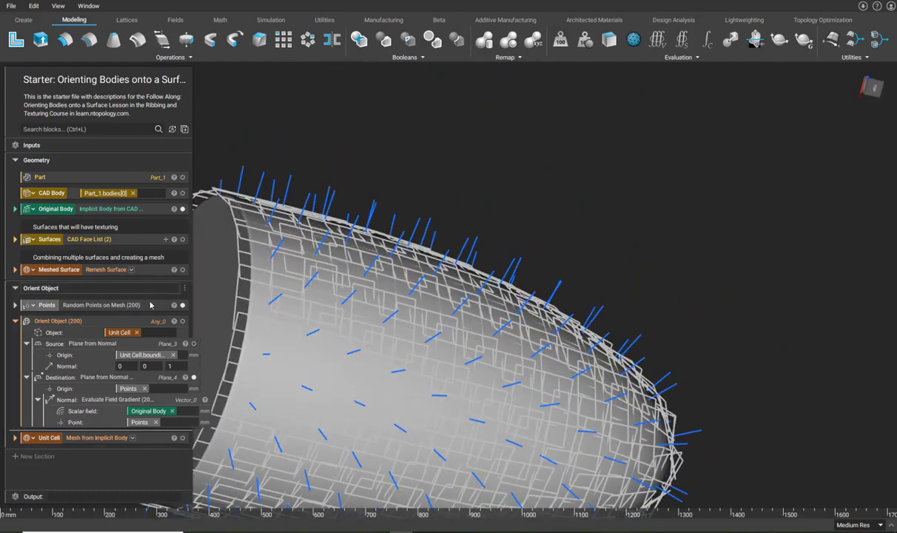
click(183, 323)
right_drag(326, 292, 378, 227)
click(294, 154)
right_drag(443, 211, 363, 204)
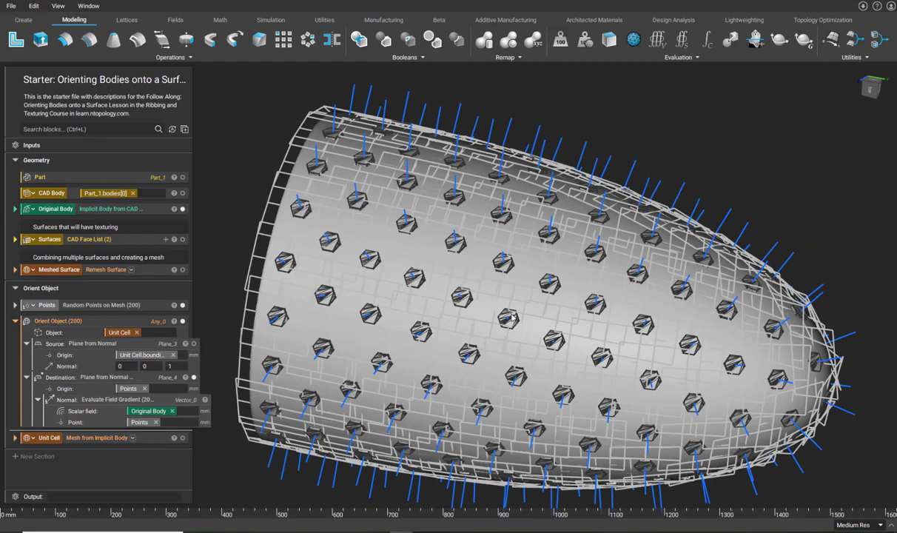
right_drag(392, 286, 217, 330)
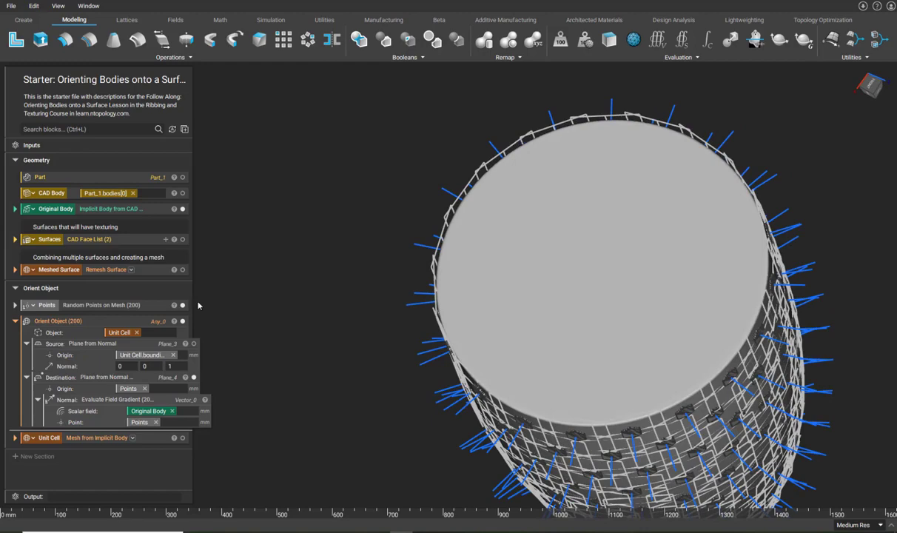
Hide the Points and destination planes, and inspect the hexagons on the Original Body.
click(185, 306)
click(194, 378)
right_drag(412, 302, 244, 285)
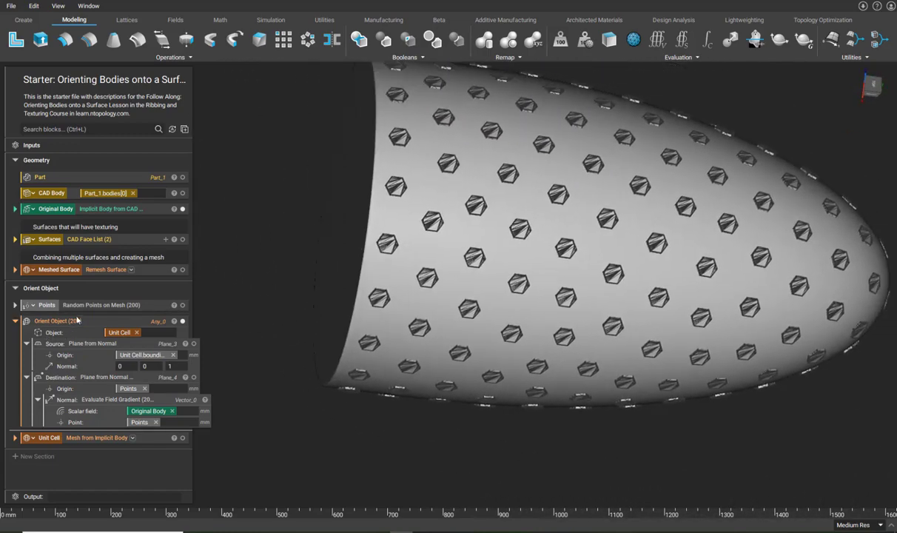
right_drag(387, 253, 428, 272)
middle_drag(405, 256, 339, 222)
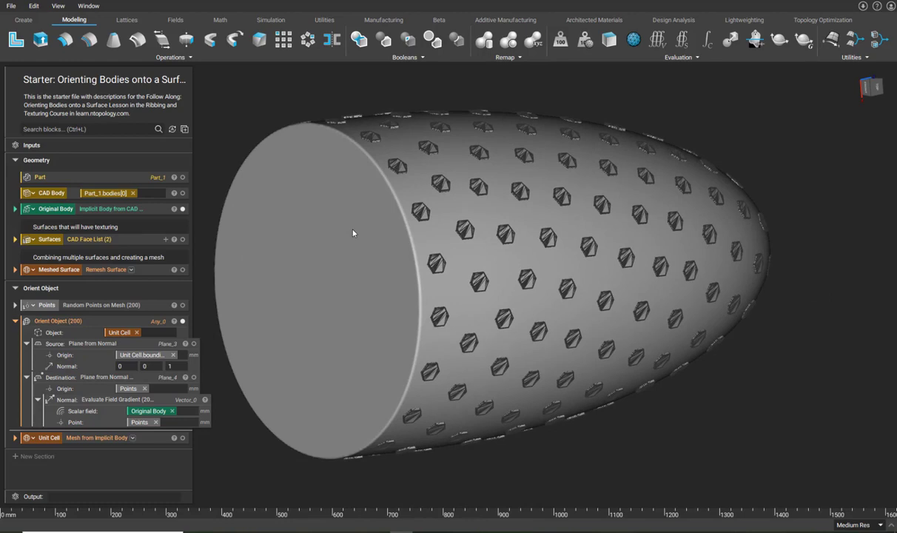
Add a Merge Meshes block and replace its default Mesh List with the Orient Object block.
click(99, 128)
text(merge)
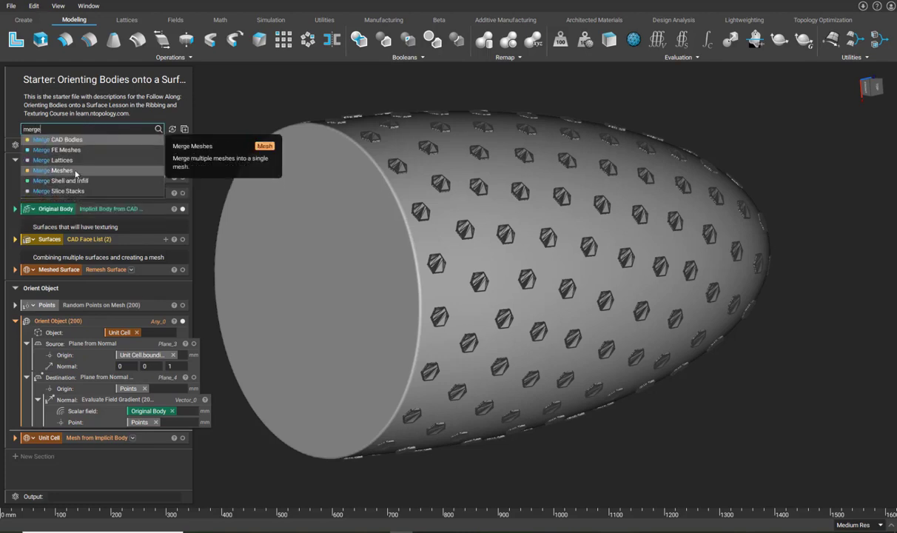
click(75, 171)
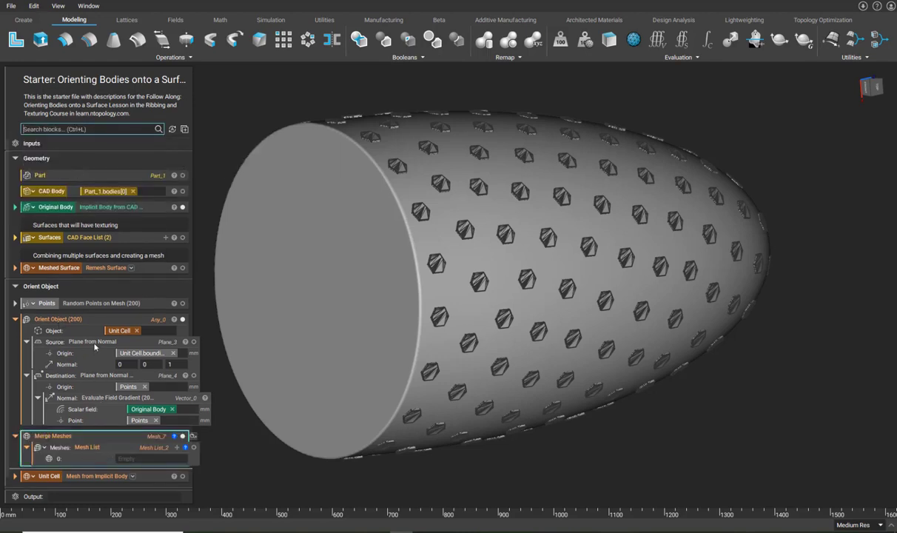
click(88, 451)
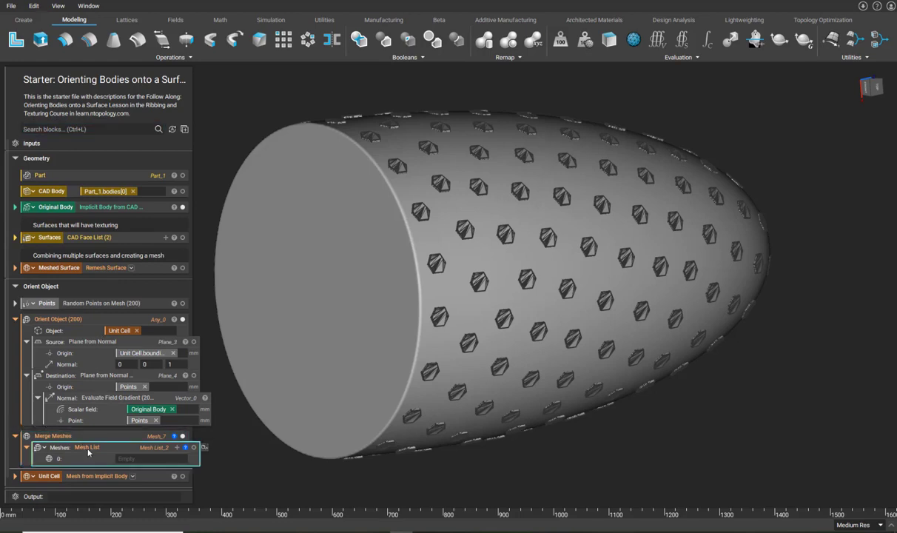
key(Delete)
drag(46, 320, 98, 449)
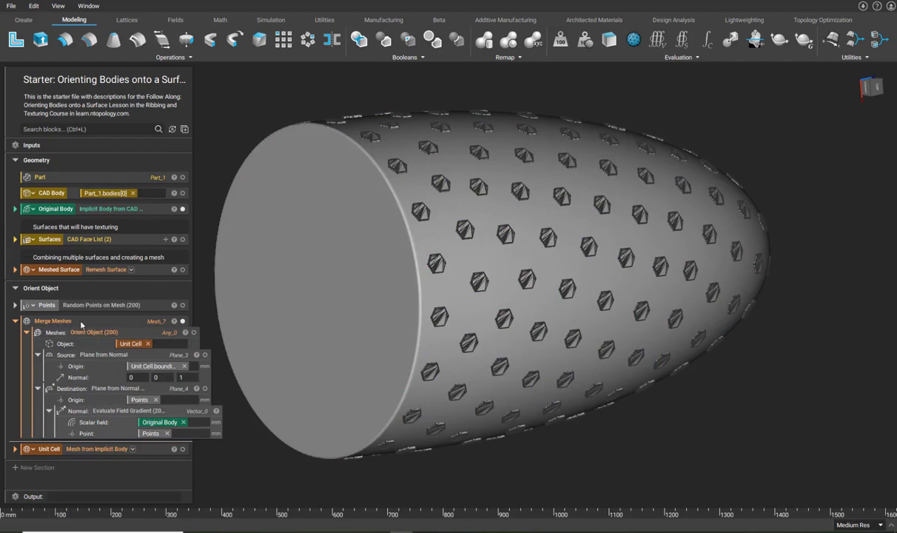
Isolate the merged hexagon mesh in the view and inspect it from the side.
click(81, 324)
key(i)
right_drag(463, 307, 412, 238)
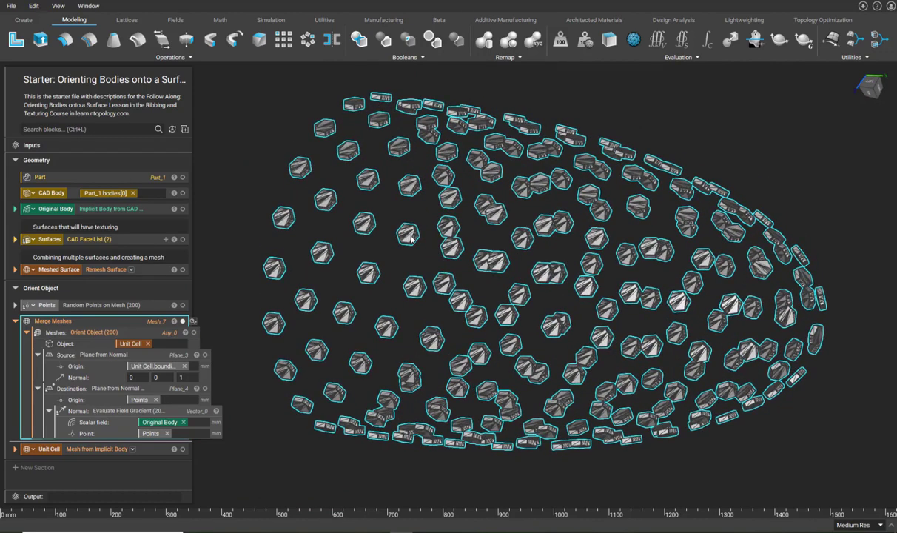
Make the Merge Meshes block a variable named Oriented Hex.
right_click(83, 328)
click(107, 349)
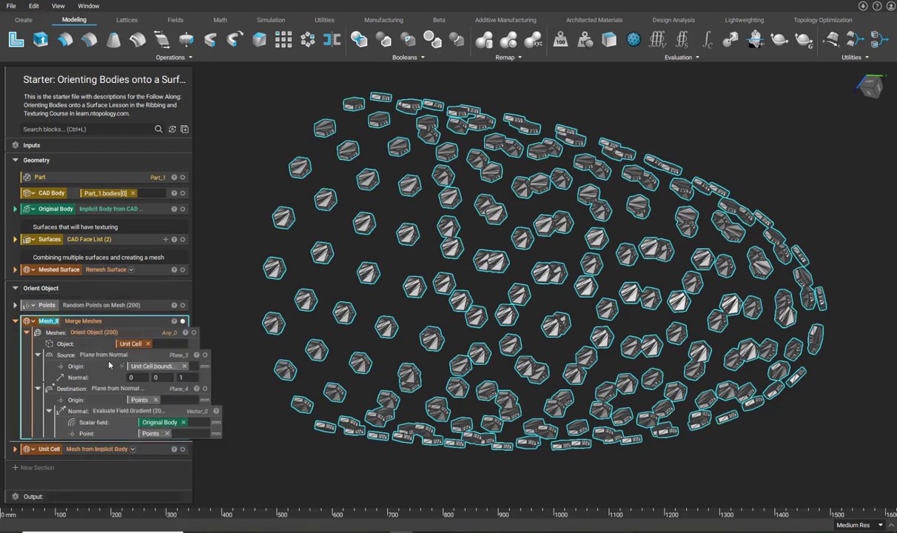
text(Oriented Hex)
click(358, 356)
mouse_move(380, 330)
right_down()
mouse_move(322, 391)
mouse_move(373, 343)
right_up()
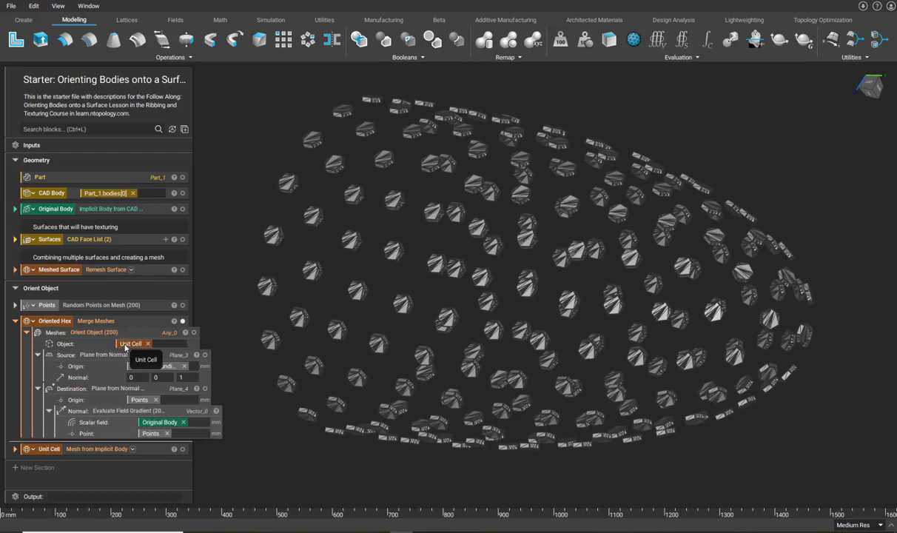
Add a Boolean Union block below the Oriented Hex variable.
click(90, 320)
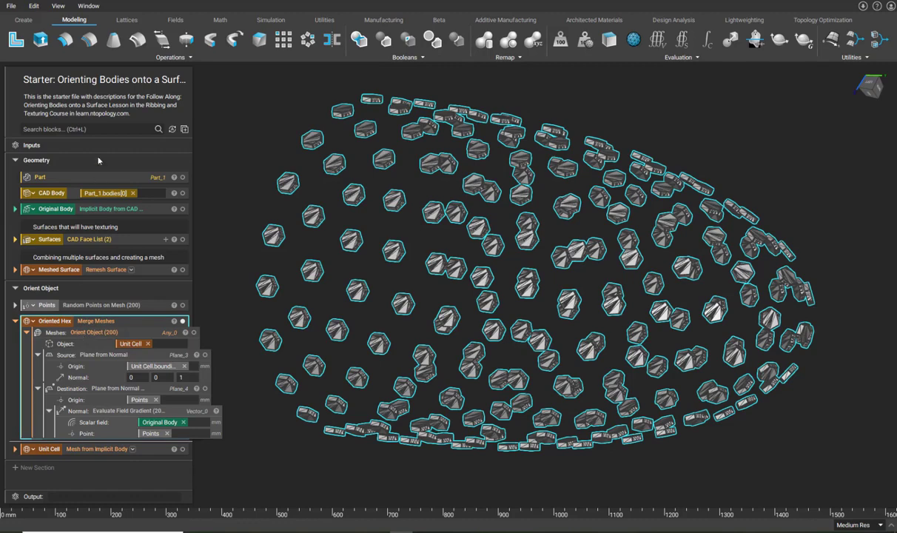
click(71, 129)
text(boolena)
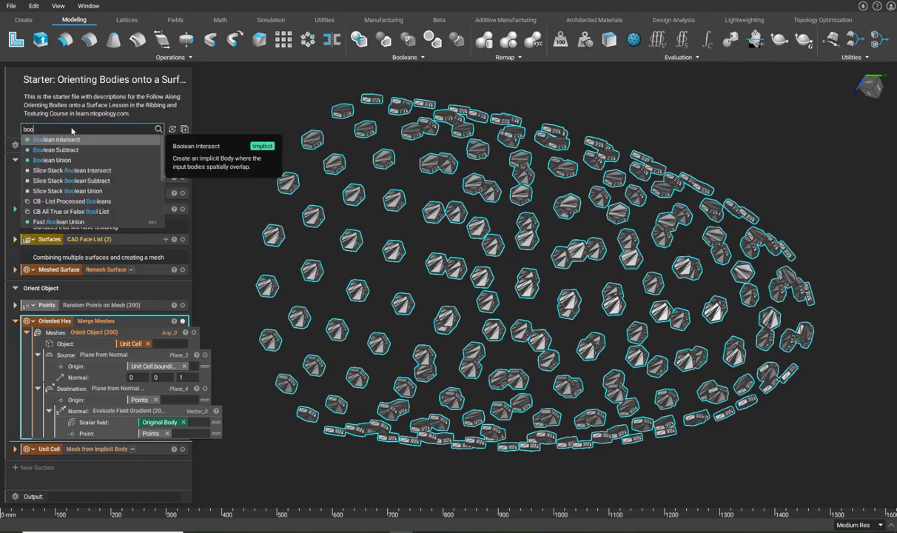
key(BackSpace)
click(52, 159)
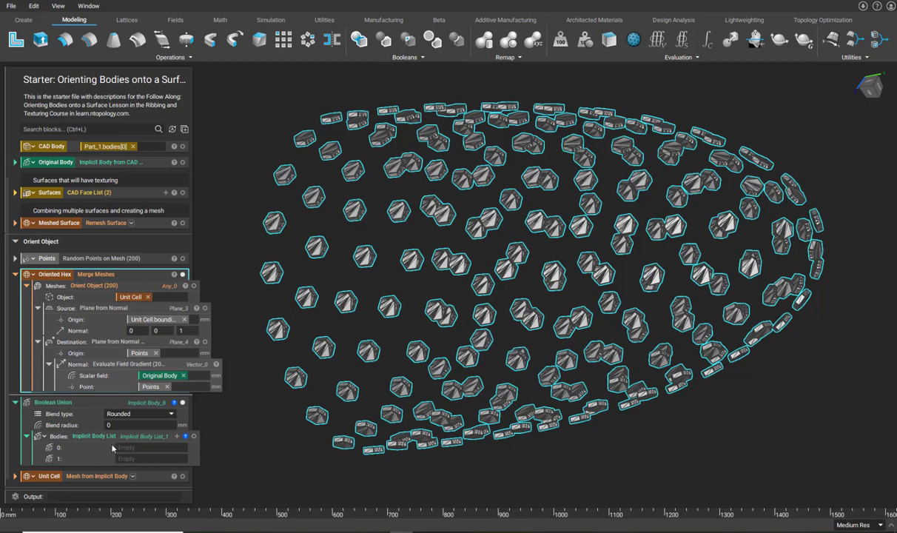
Add an Implicit Body from Mesh block and use the Oriented Hex variable as its mesh.
click(47, 131)
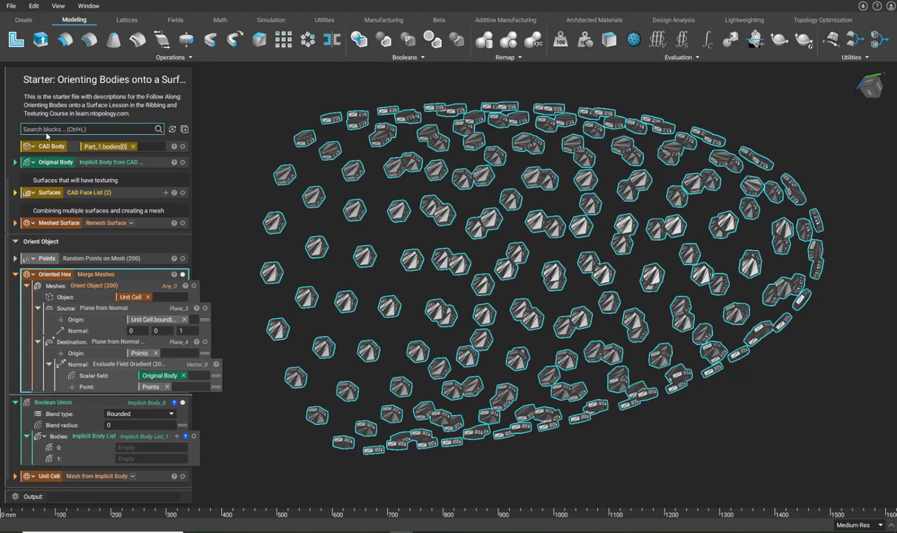
text(i)
key(Down)
key(Down)
key(Return)
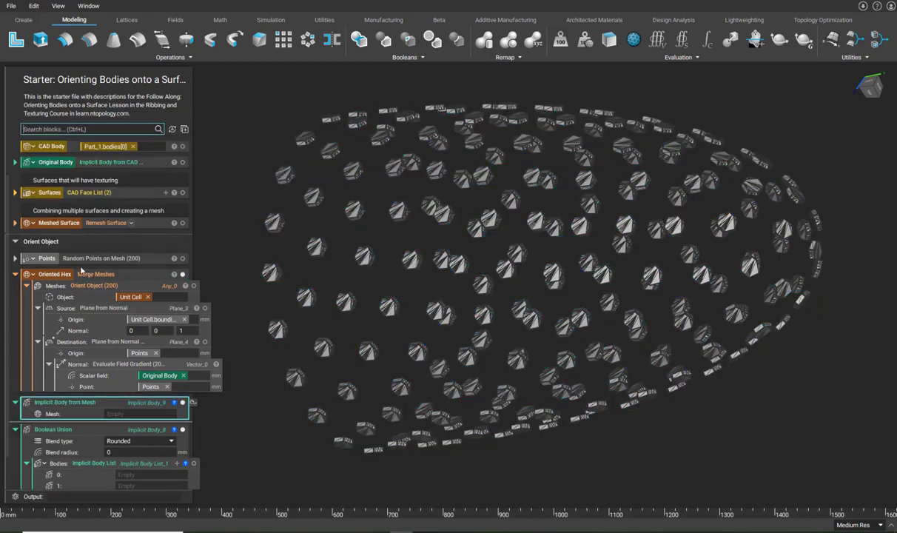
drag(65, 274, 117, 407)
click(105, 403)
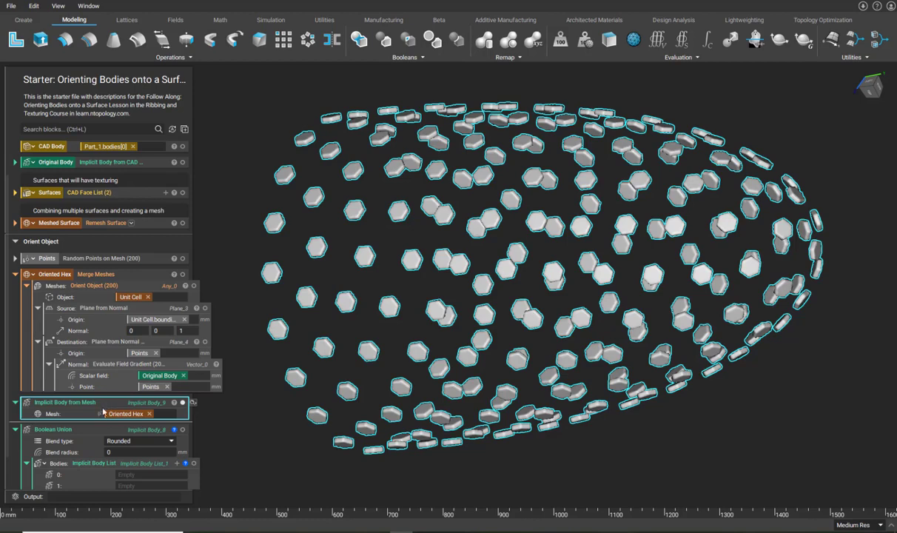
Fill the Boolean Union's body list with the Implicit Body from Mesh block and the Original Body, placing the union below Unit Cell.
scroll(71, 418, down, 1)
drag(53, 364, 148, 435)
drag(65, 383, 79, 483)
click(16, 250)
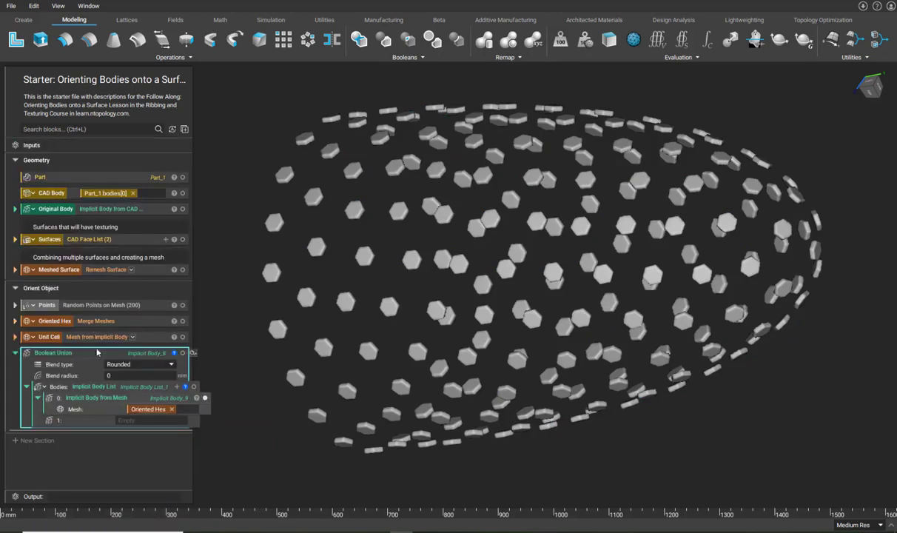
drag(49, 213, 129, 419)
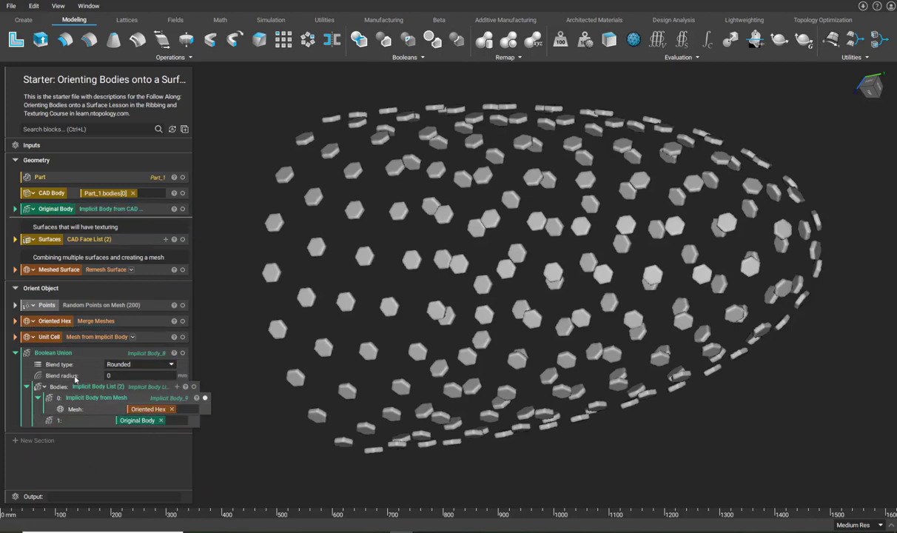
Display the Boolean Union result and inspect the hexagon-textured body from the side.
click(55, 364)
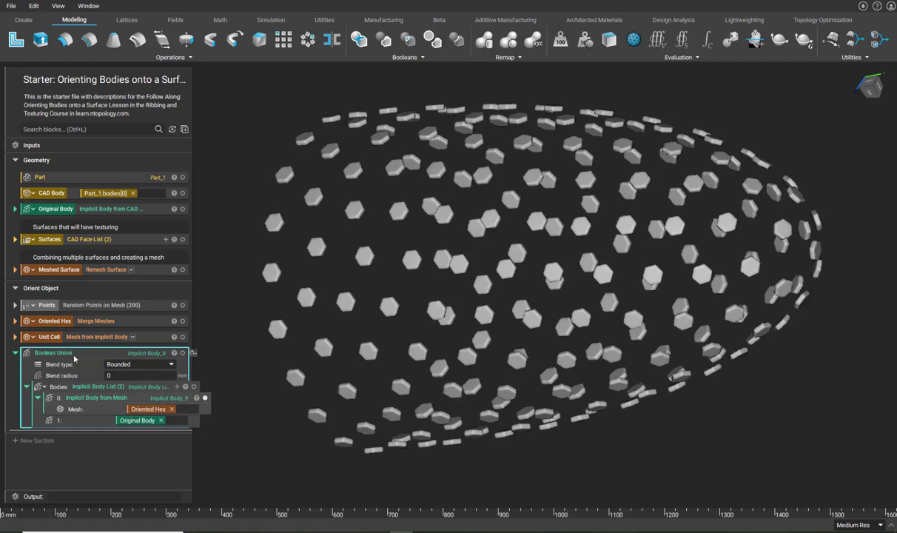
click(183, 352)
right_drag(278, 347, 260, 244)
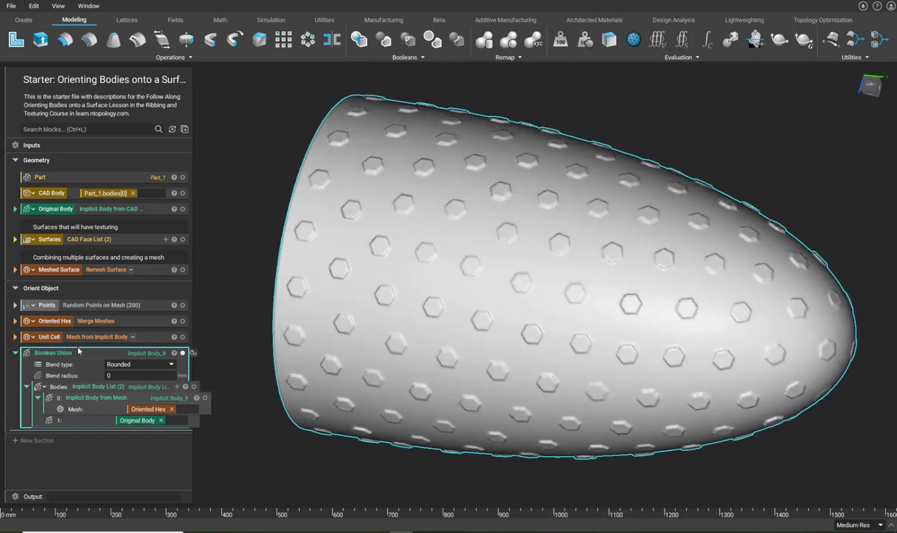
Make the Boolean Union a variable named Hext Texture and inspect the textured body from its flat end.
right_click(71, 357)
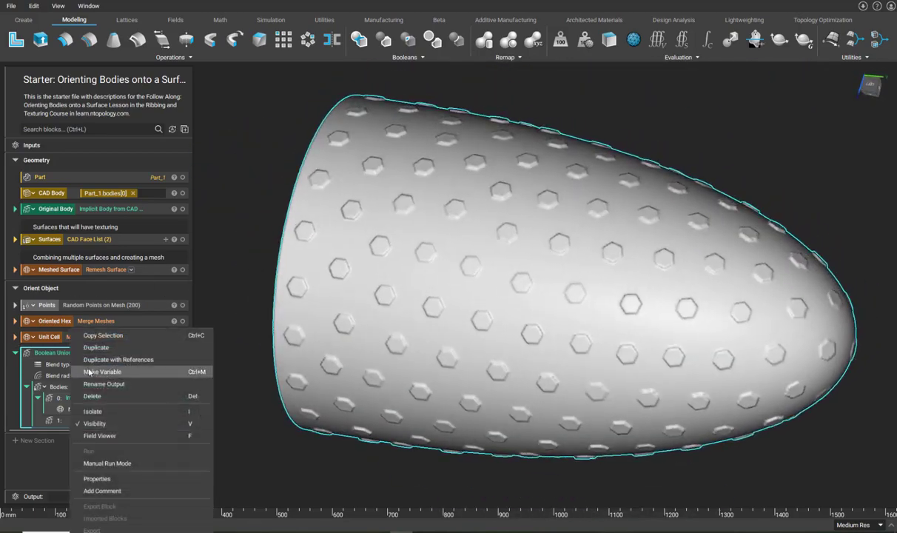
click(89, 374)
text(Hext Texture)
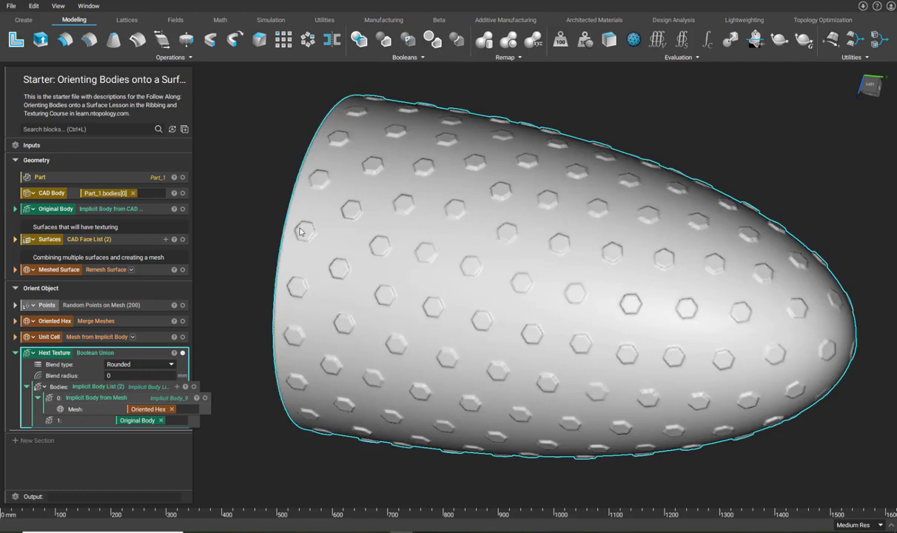
right_drag(301, 227, 399, 406)
scroll(398, 405, down, 4)
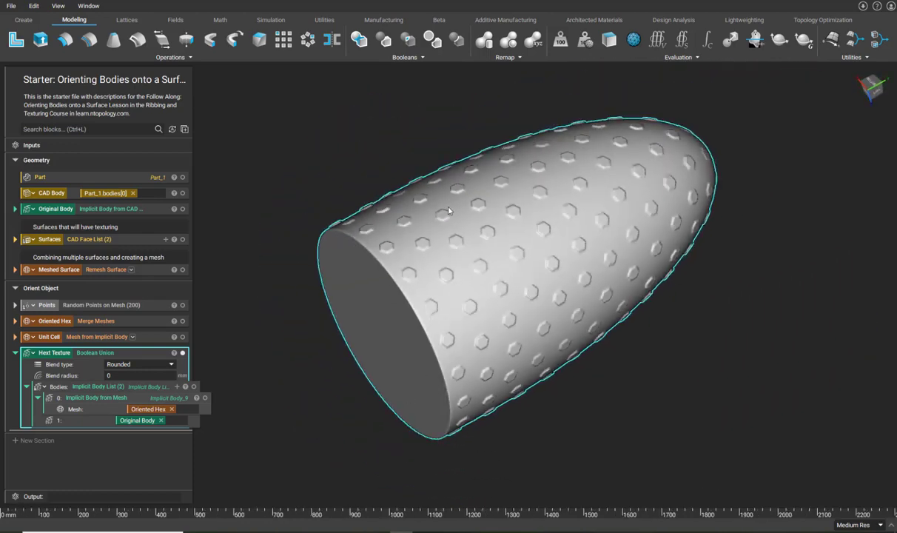
right_drag(413, 249, 658, 406)
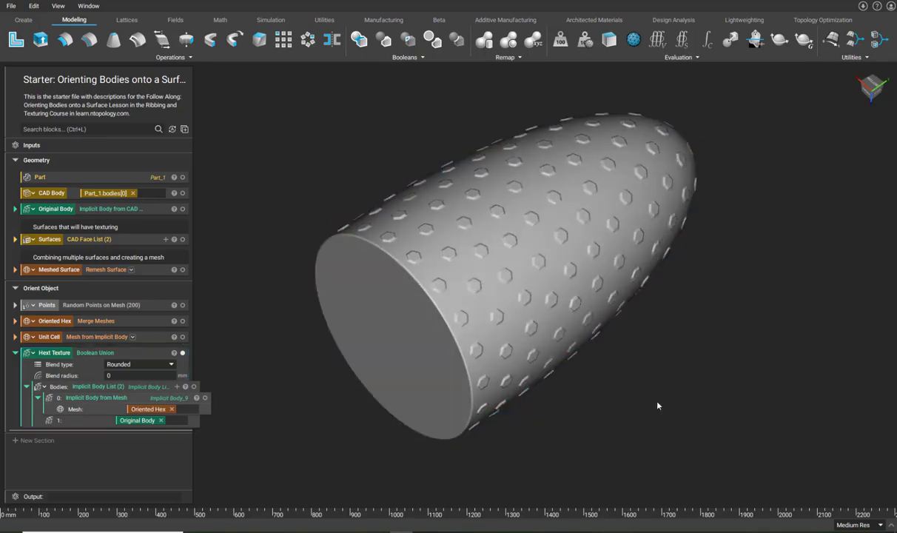